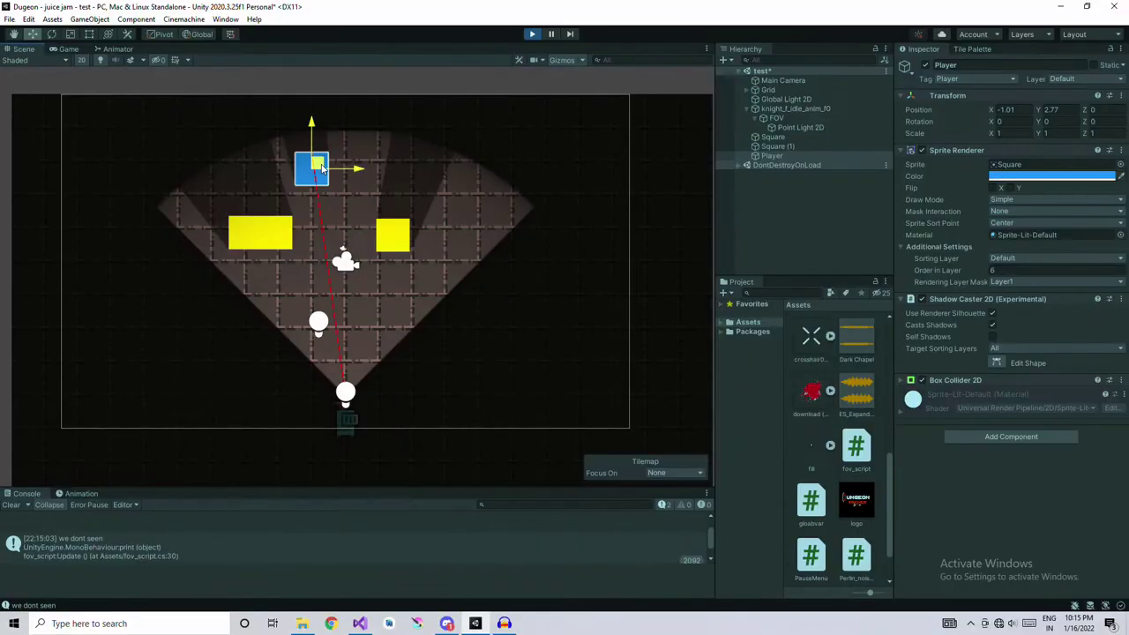
# Drag the Player square aside, out of the field-of-view demo's view
pyautogui.moveTo(322, 170); pyautogui.dragTo(152, 231)
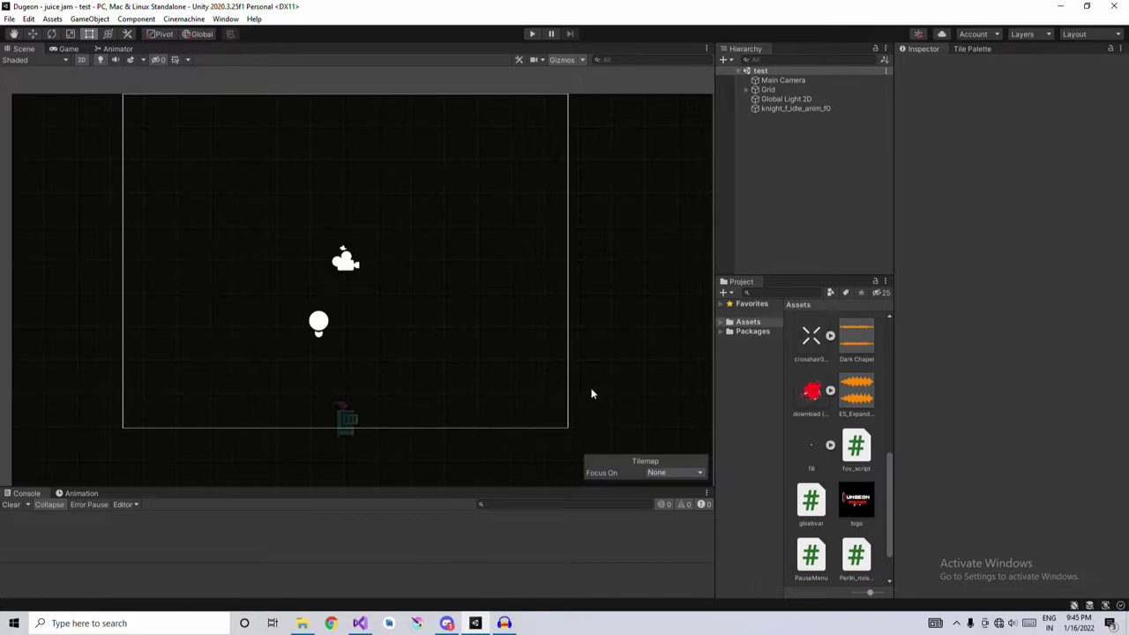
pyautogui.click(100, 59)
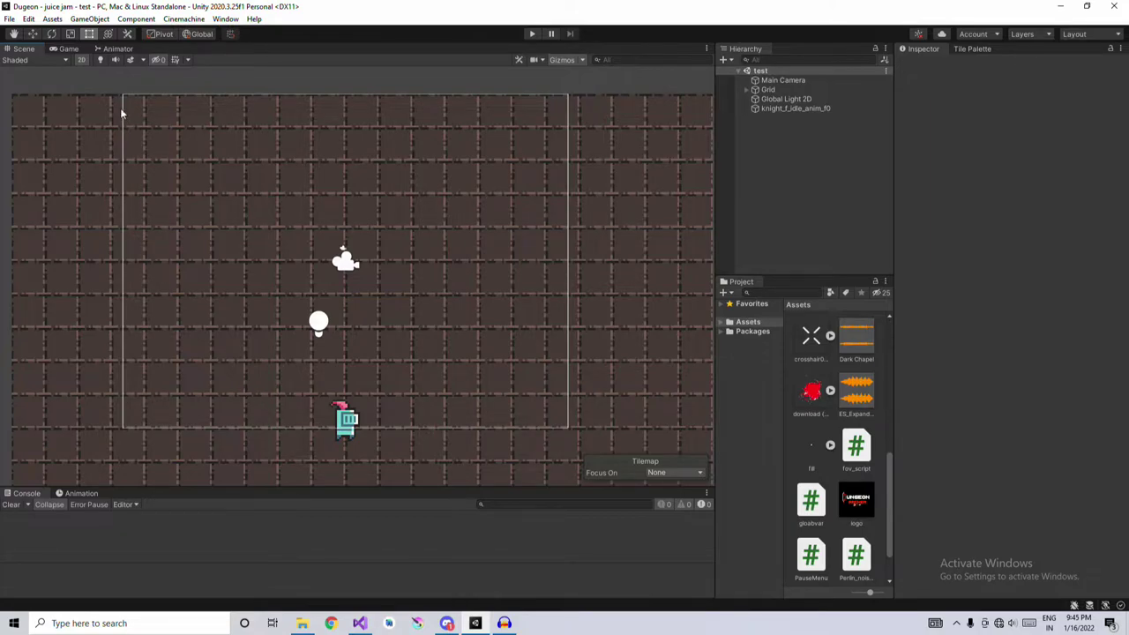
pyautogui.click(100, 60)
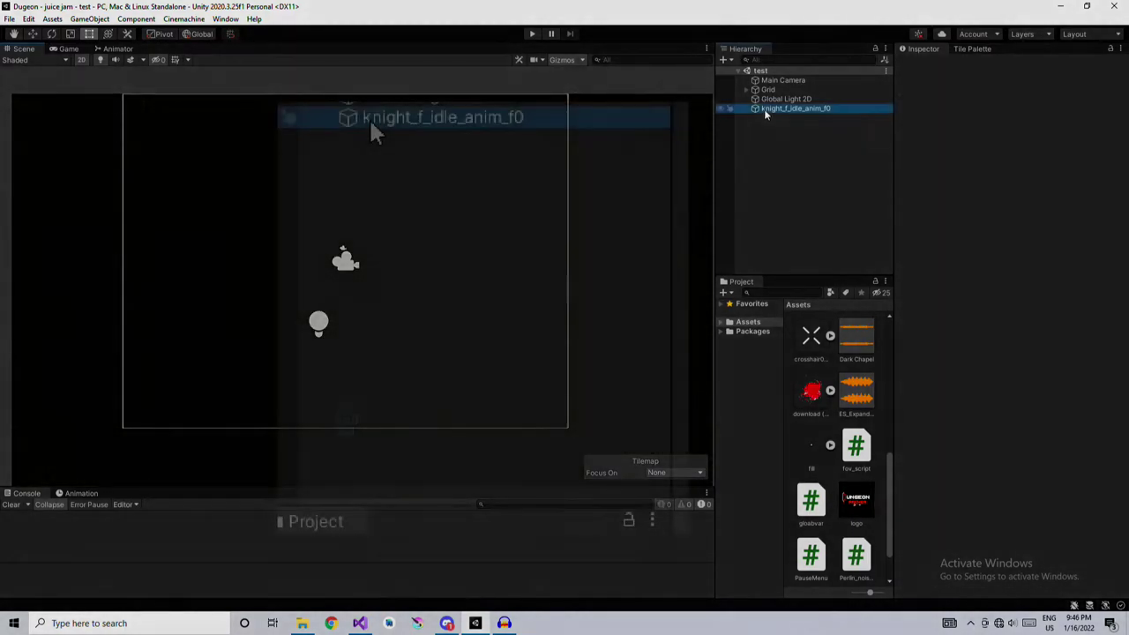
# Create an empty child object under the knight and name it FOV
pyautogui.rightClick(764, 109)
pyautogui.click(798, 251)
pyautogui.click(989, 64)
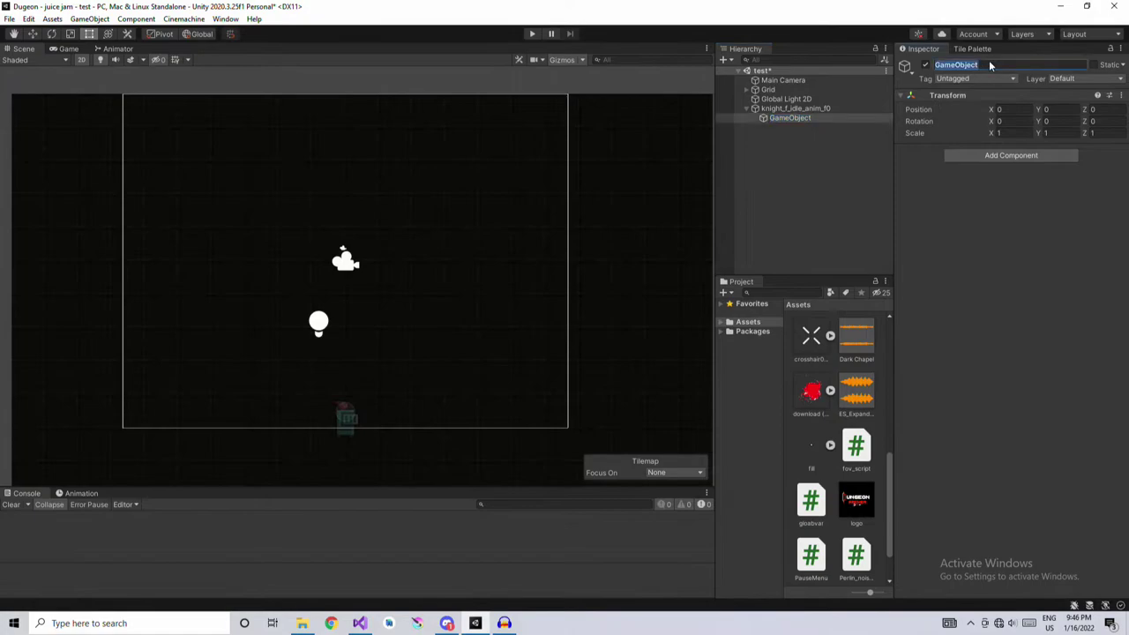
pyautogui.write('FOVB')
pyautogui.press('BackSpace')
pyautogui.click(974, 169)
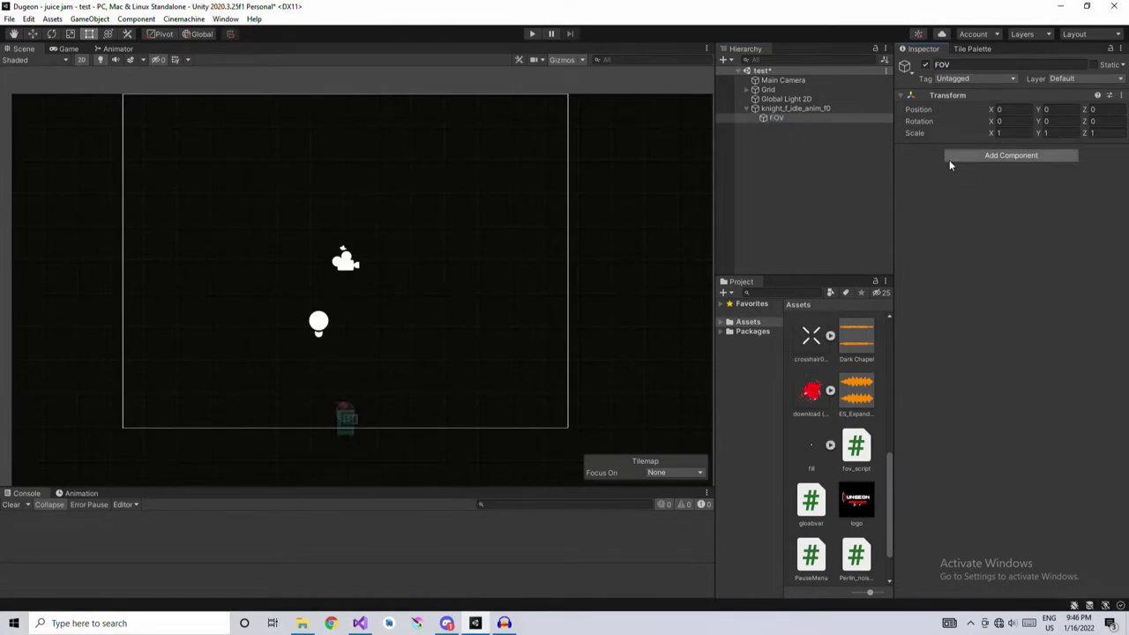
# Raise the FOV object to Y 0.5 with the Move tool
pyautogui.click(32, 34)
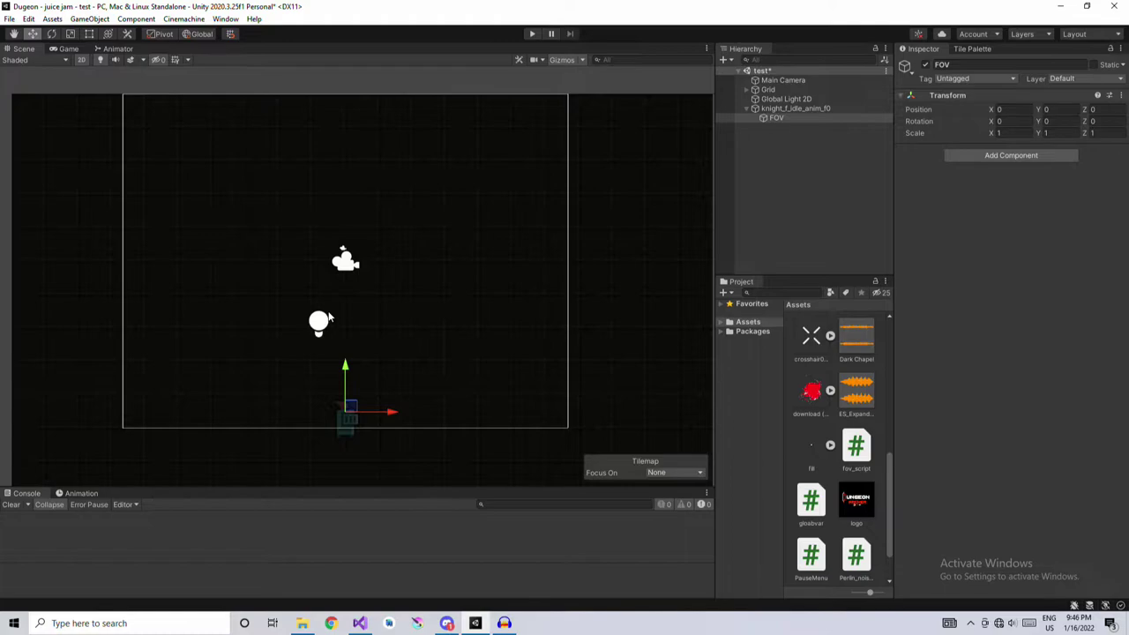
pyautogui.moveTo(346, 378); pyautogui.dragTo(346, 360)
pyautogui.click(783, 118)
# Add a Point Light 2D (Experimental) from Light > 2D as a child of FOV
pyautogui.rightClick(787, 120)
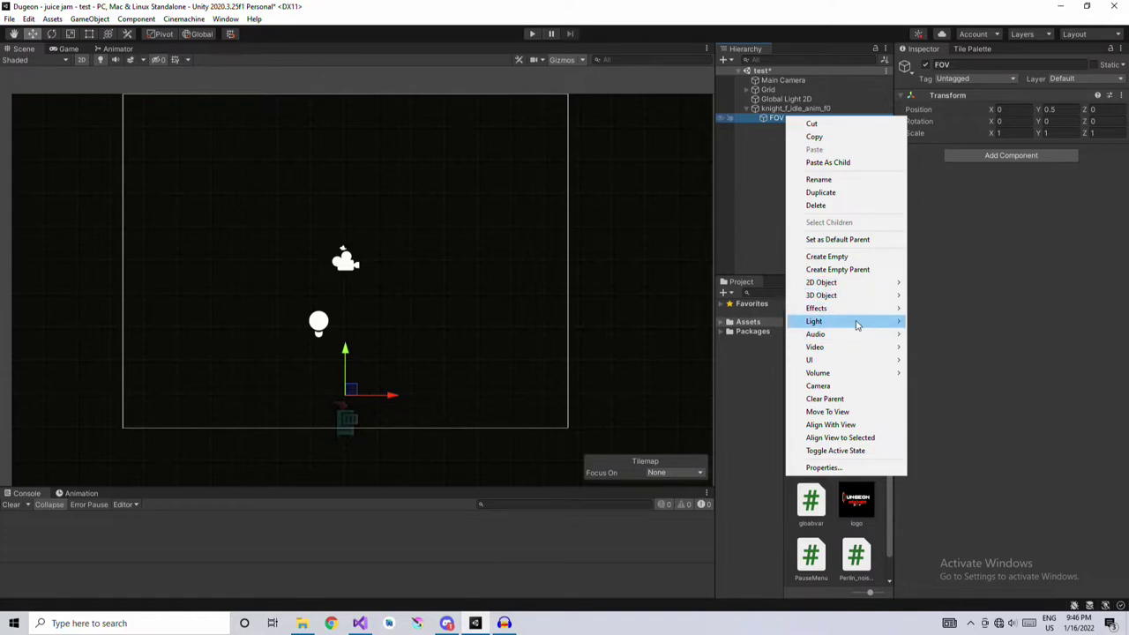
pyautogui.moveTo(859, 322)
pyautogui.moveTo(911, 323)
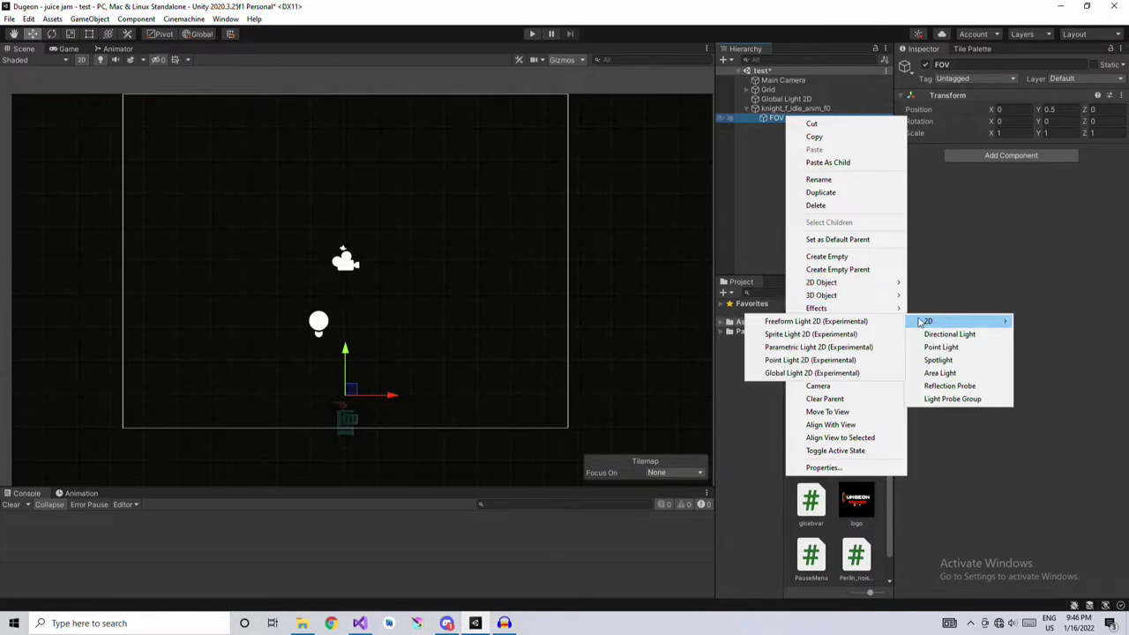
pyautogui.click(830, 365)
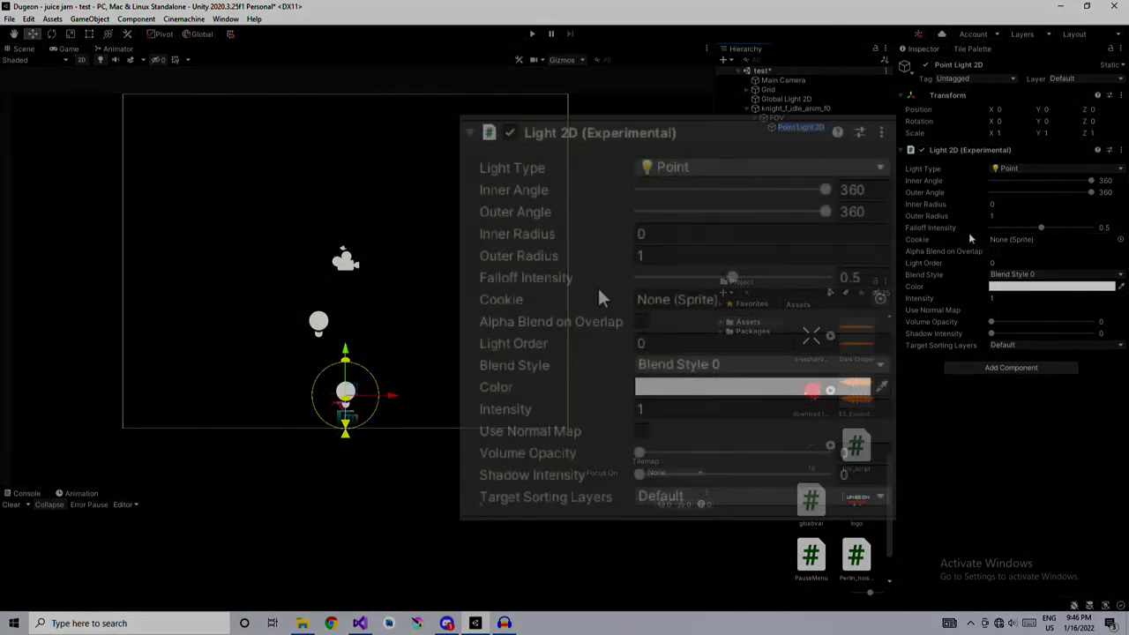
# Give the point light falloff intensity 0, inner and outer angle 90, and outer radius 8
pyautogui.click(992, 231)
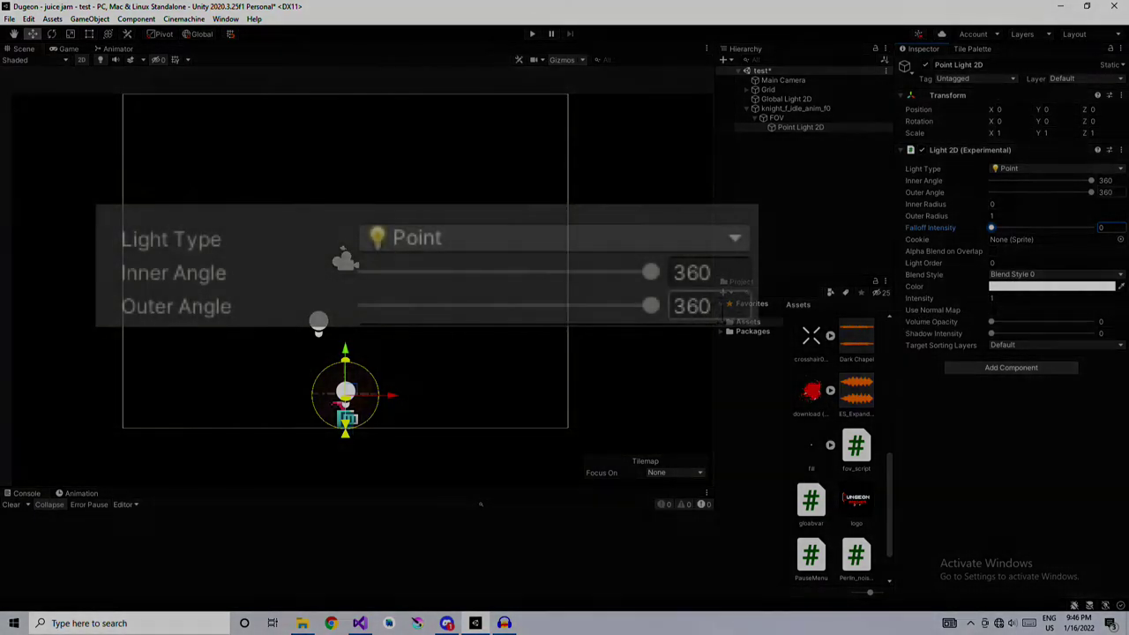
pyautogui.click(1113, 192)
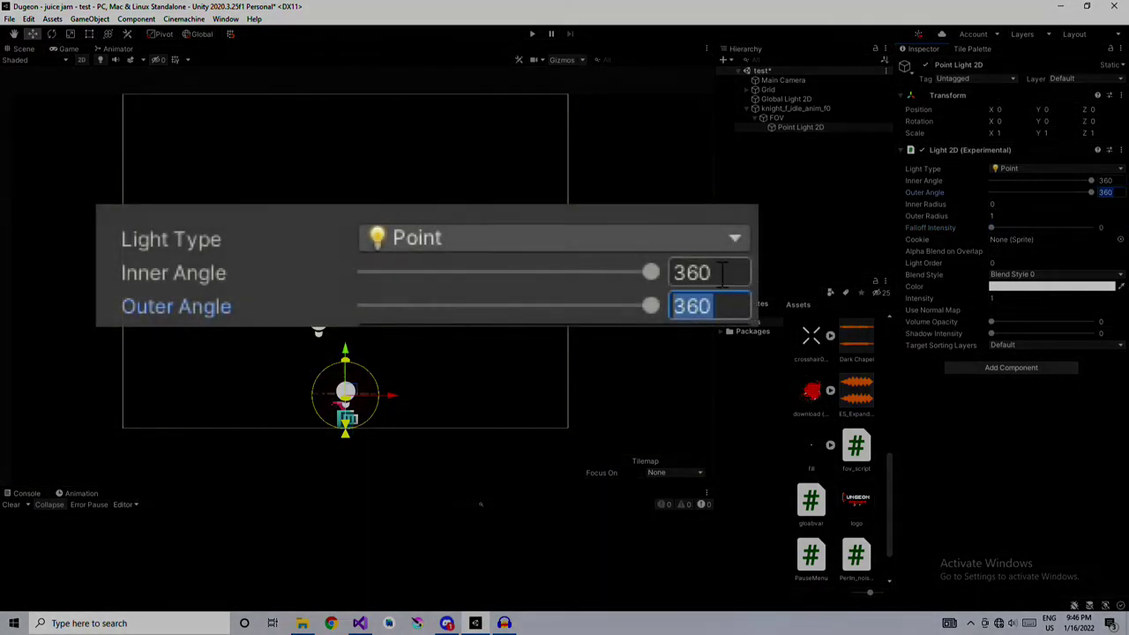
pyautogui.click(1113, 181)
pyautogui.write('90')
pyautogui.click(1114, 192)
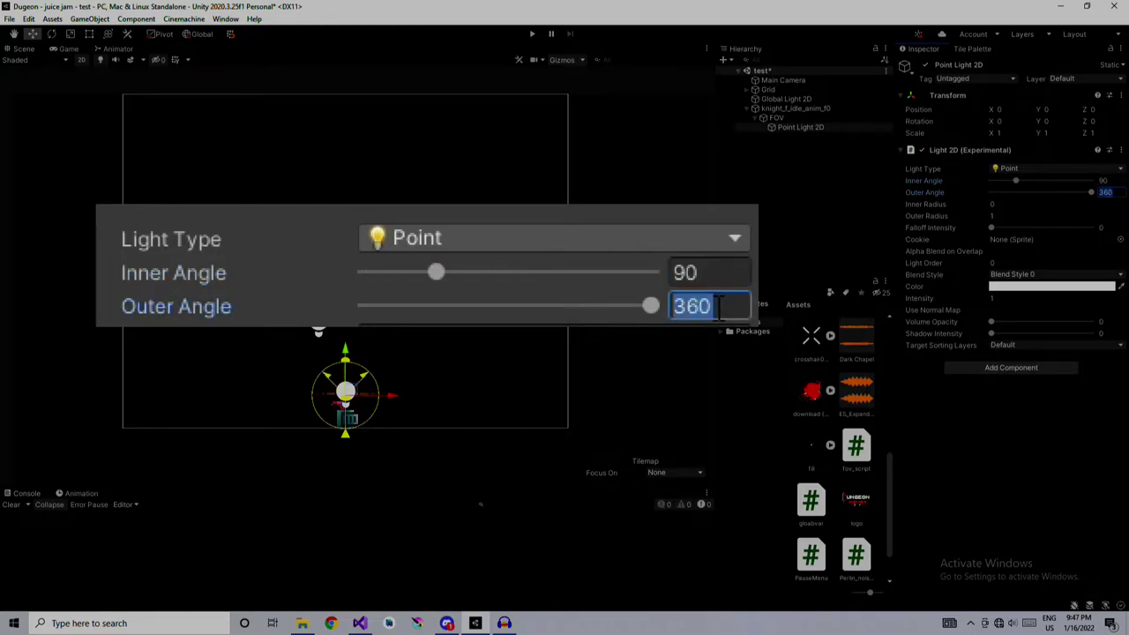
pyautogui.write('90')
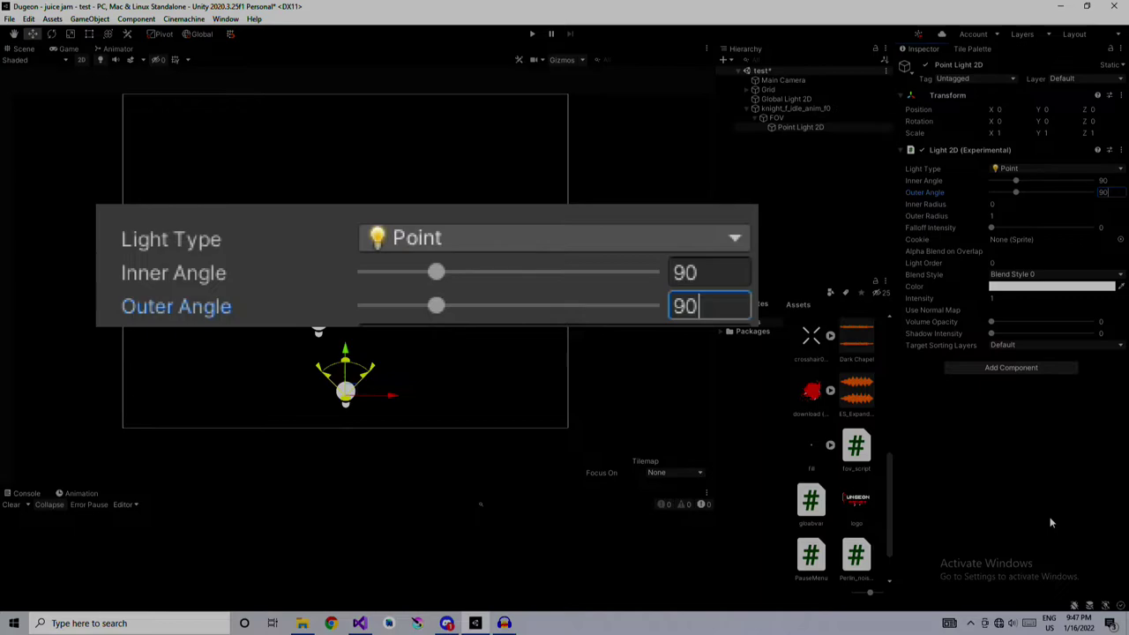
pyautogui.press('Return')
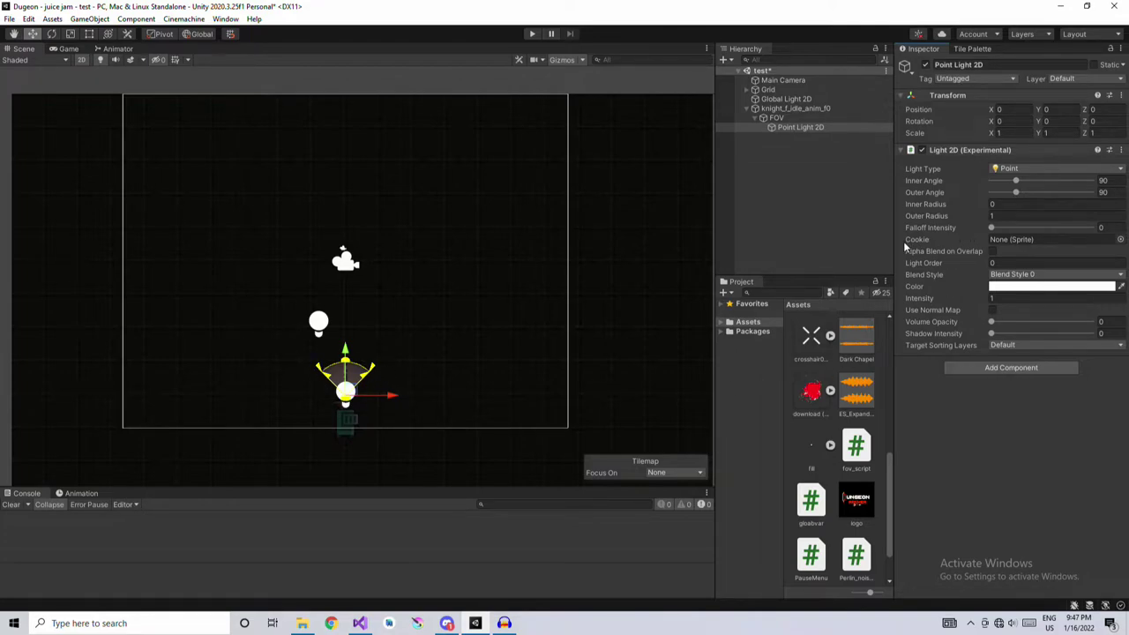
pyautogui.click(997, 216)
pyautogui.click(997, 216)
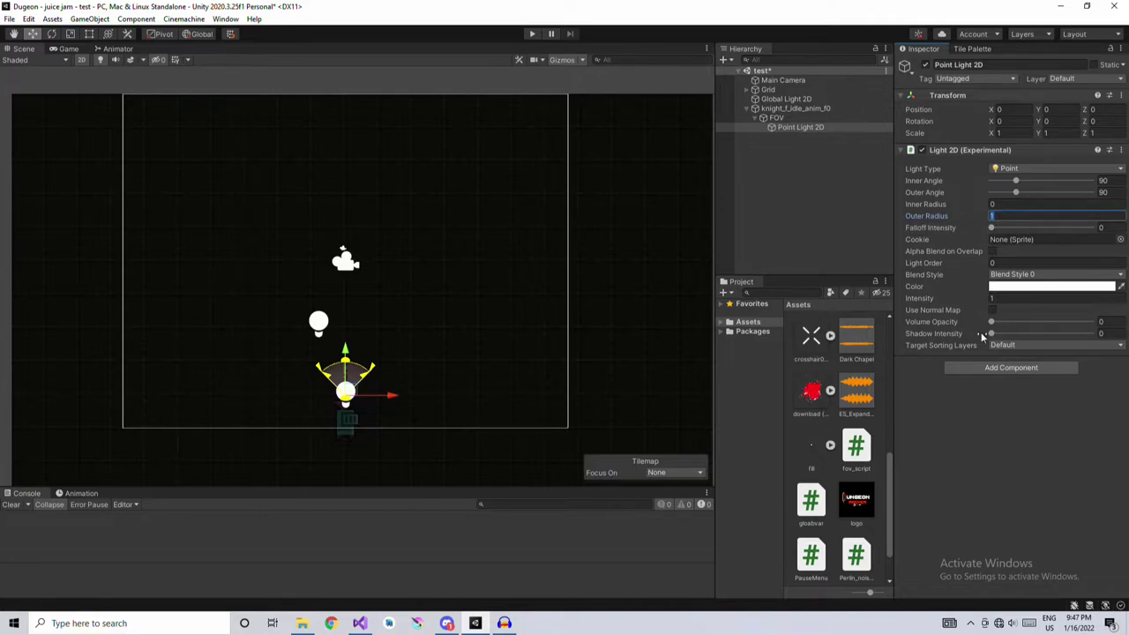
pyautogui.write('8')
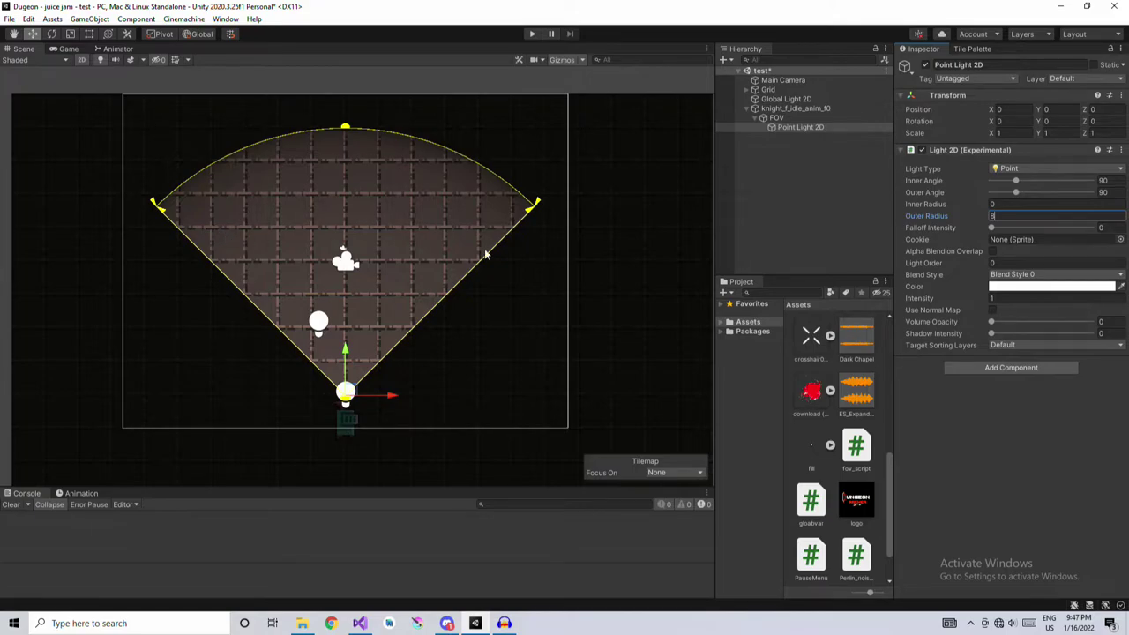
pyautogui.click(786, 185)
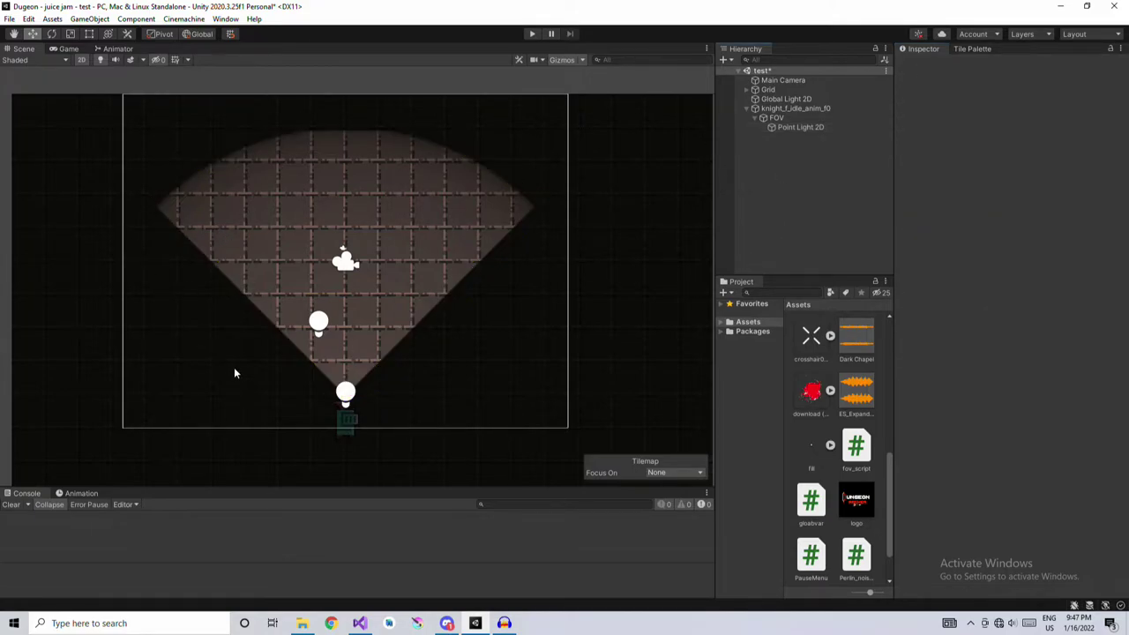
# Create a 2D Square sprite with Order in Layer 6
pyautogui.click(747, 109)
pyautogui.rightClick(750, 130)
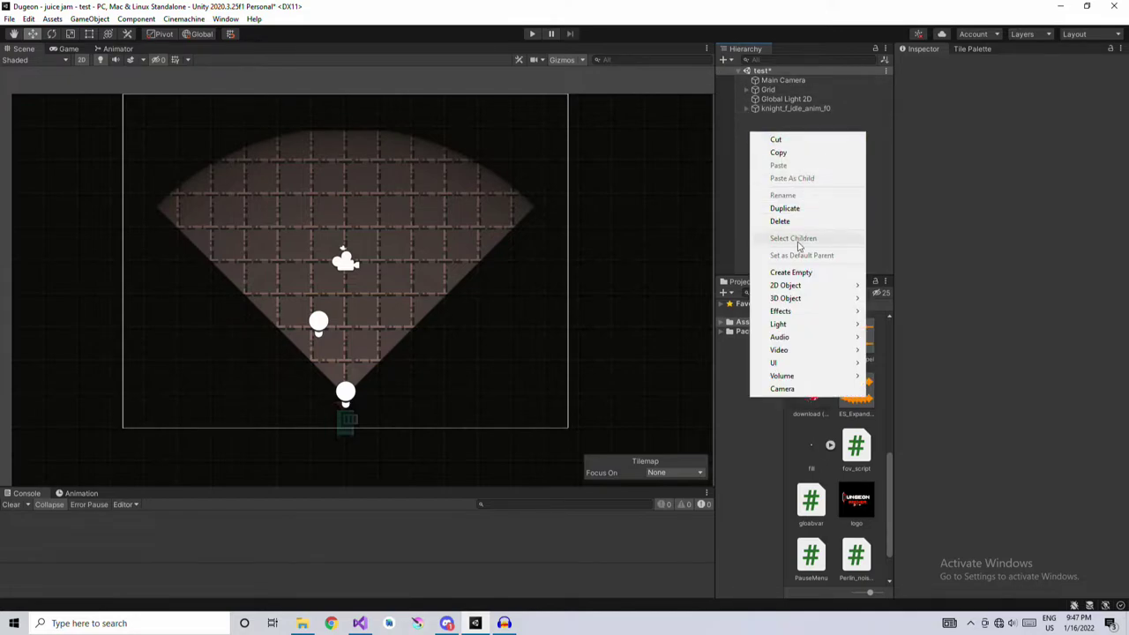
pyautogui.moveTo(799, 286)
pyautogui.moveTo(900, 286)
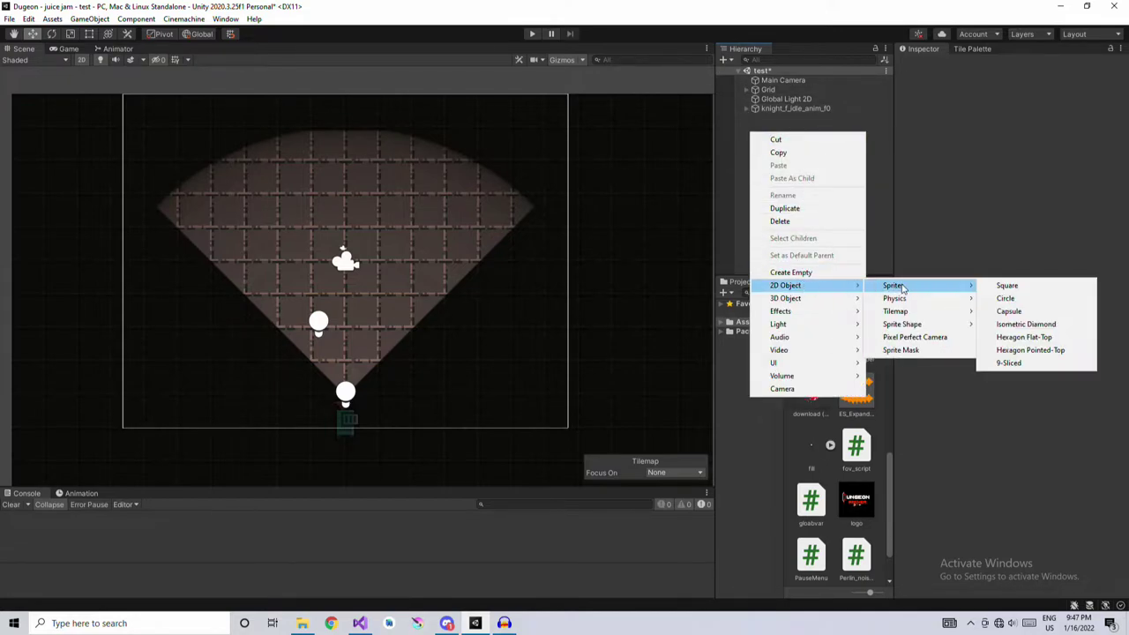
pyautogui.click(1013, 286)
pyautogui.click(993, 270)
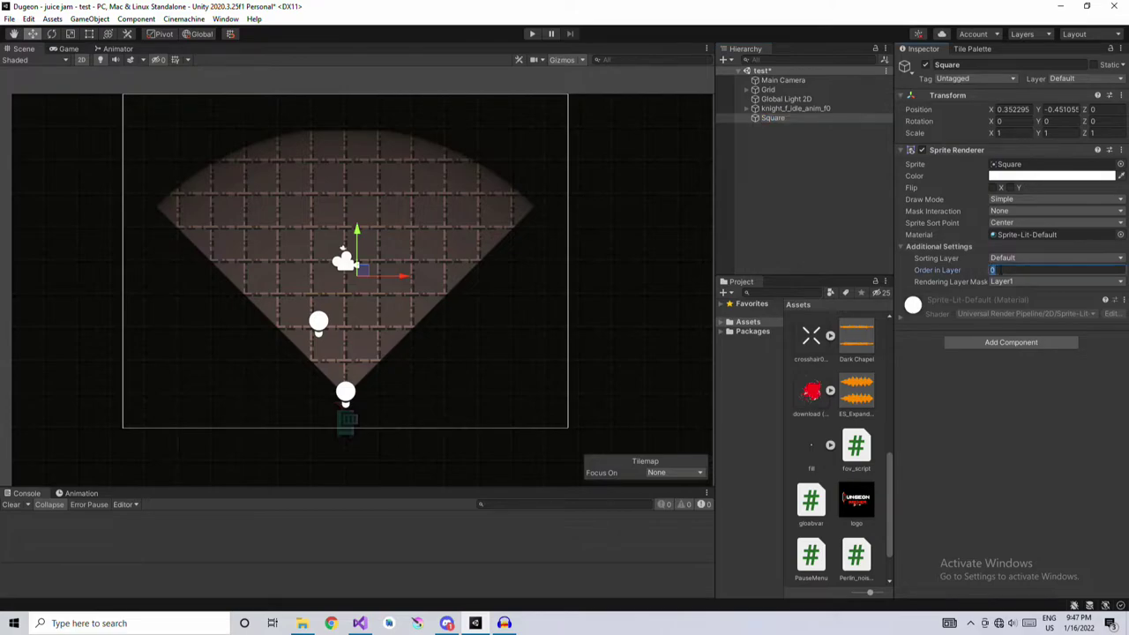
# Colour the square pure yellow and move it up-right into the cone (X 1.43, Y 0.78)
pyautogui.click(1011, 176)
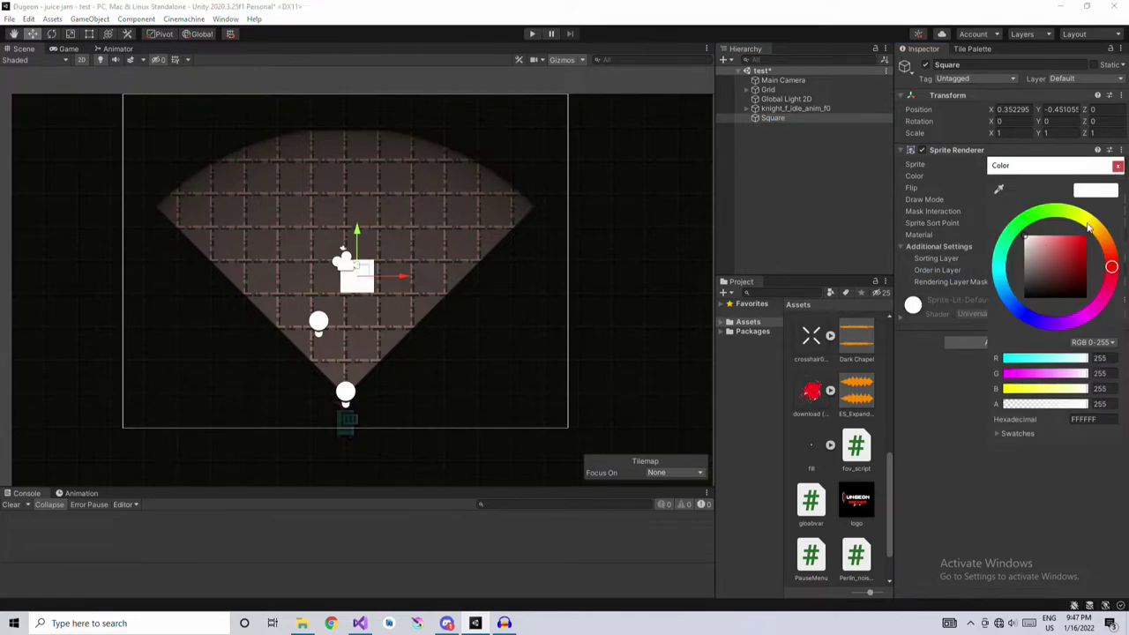
pyautogui.click(1088, 227)
pyautogui.click(1086, 237)
pyautogui.click(1118, 166)
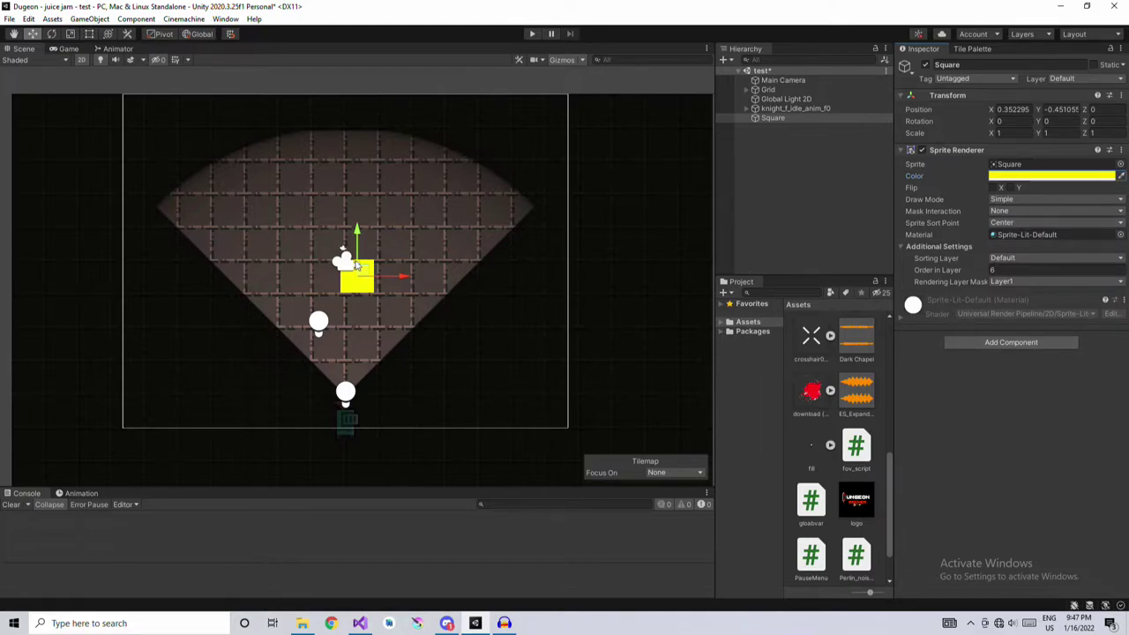
pyautogui.moveTo(363, 275); pyautogui.dragTo(398, 235)
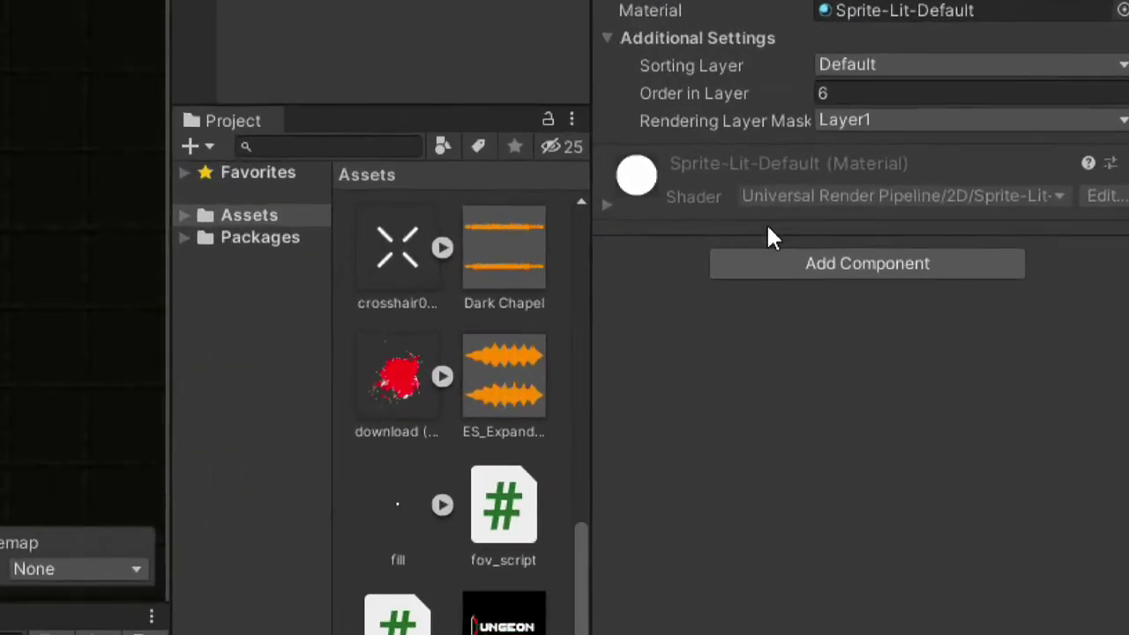
# Add a Shadow Caster 2D and a Box Collider 2D to the yellow Square
pyautogui.click(977, 341)
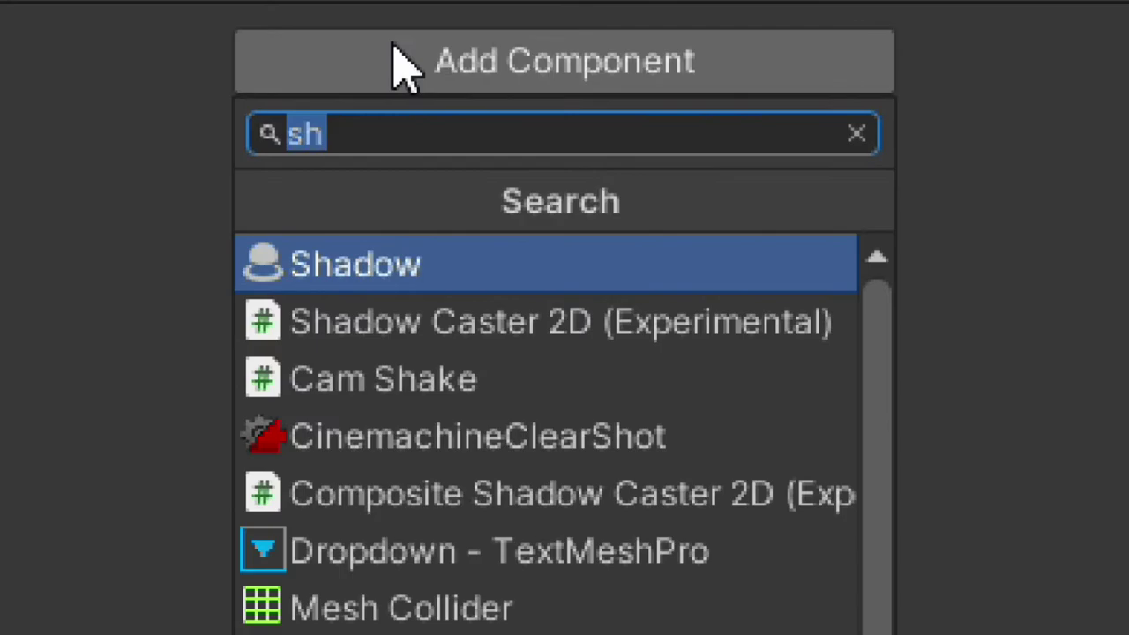
pyautogui.click(466, 335)
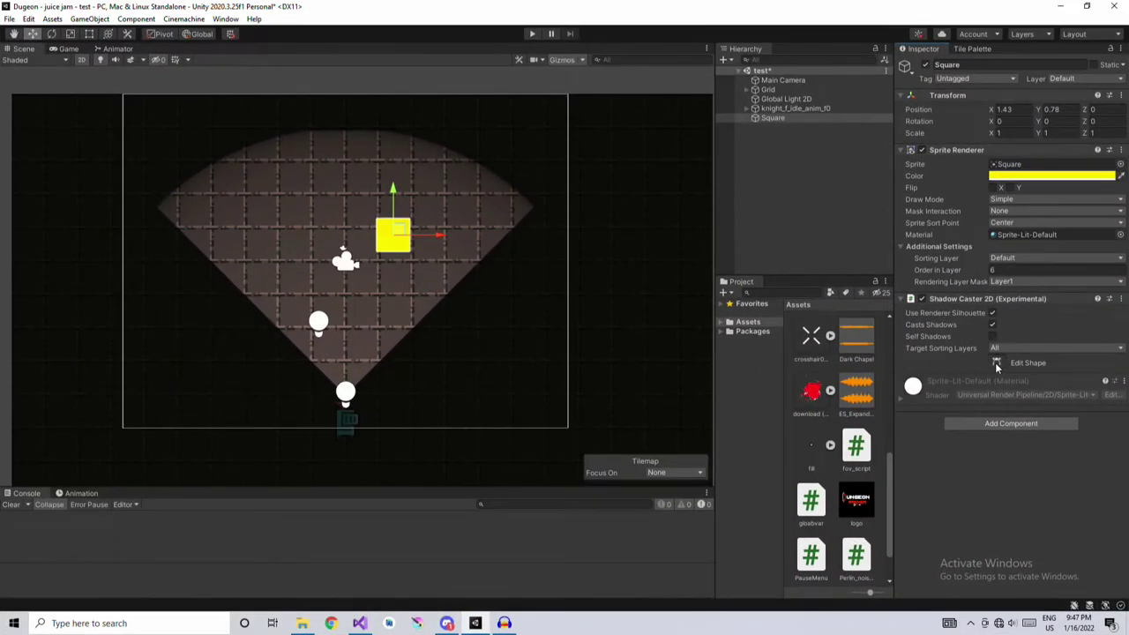
pyautogui.click(996, 363)
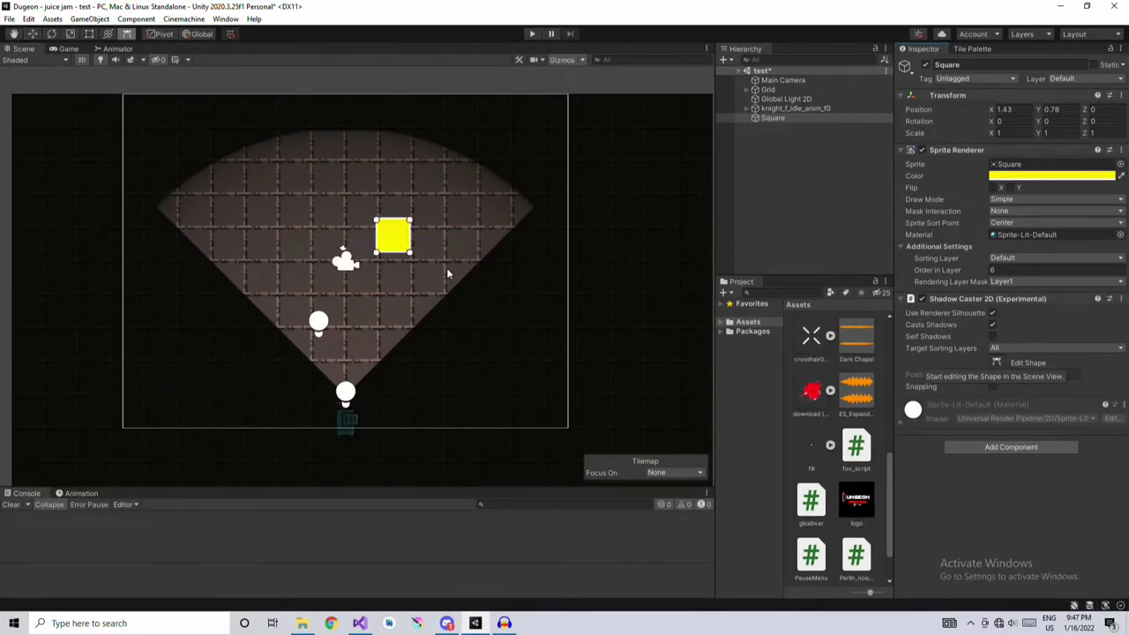
pyautogui.click(997, 361)
pyautogui.click(989, 422)
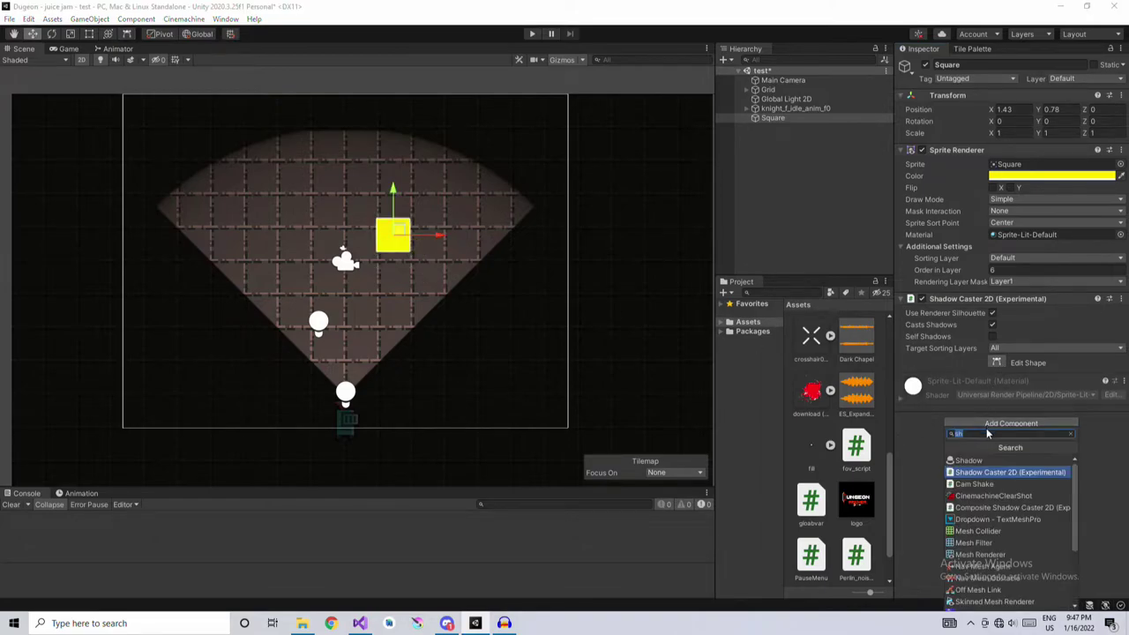
pyautogui.write('bo')
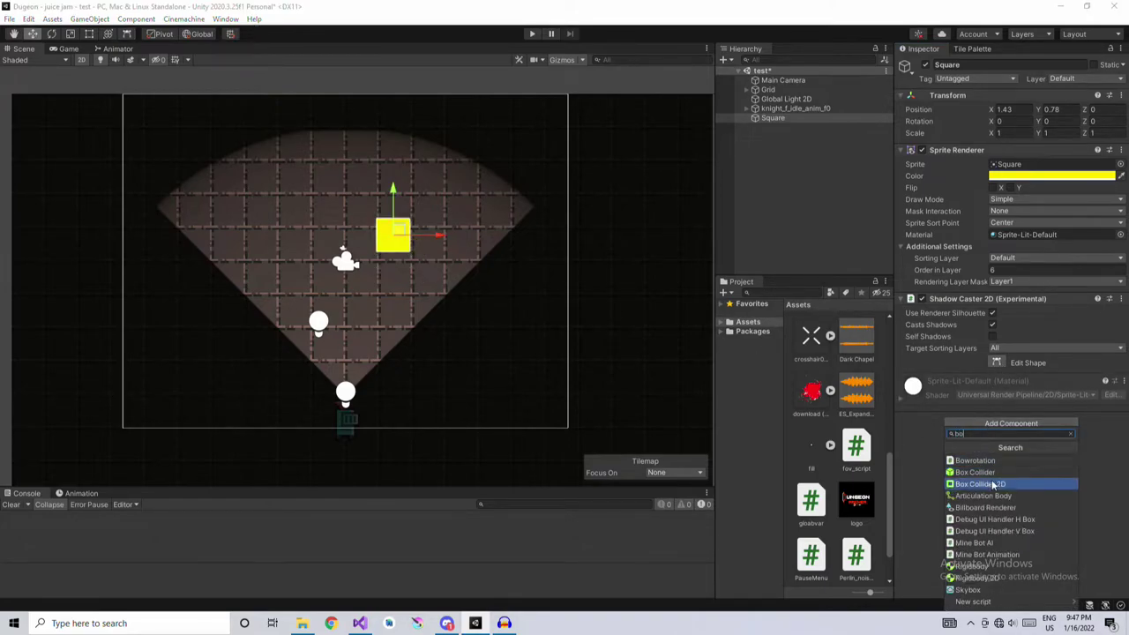
pyautogui.click(981, 484)
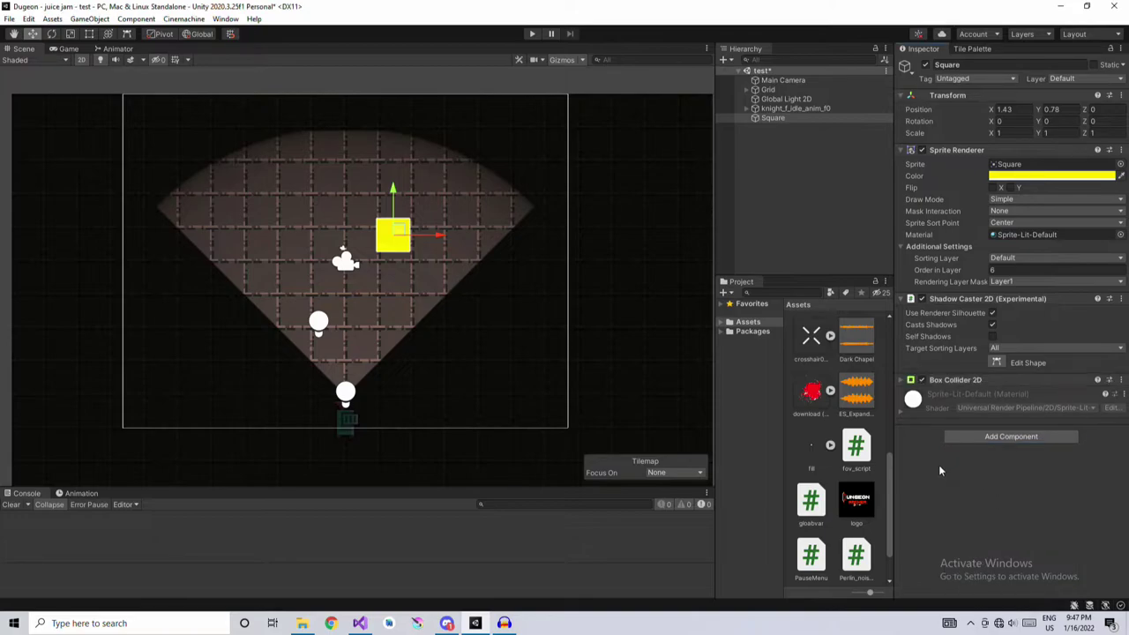
# Set the FOV Point Light 2D's shadow intensity to 0.6
pyautogui.click(748, 108)
pyautogui.click(799, 127)
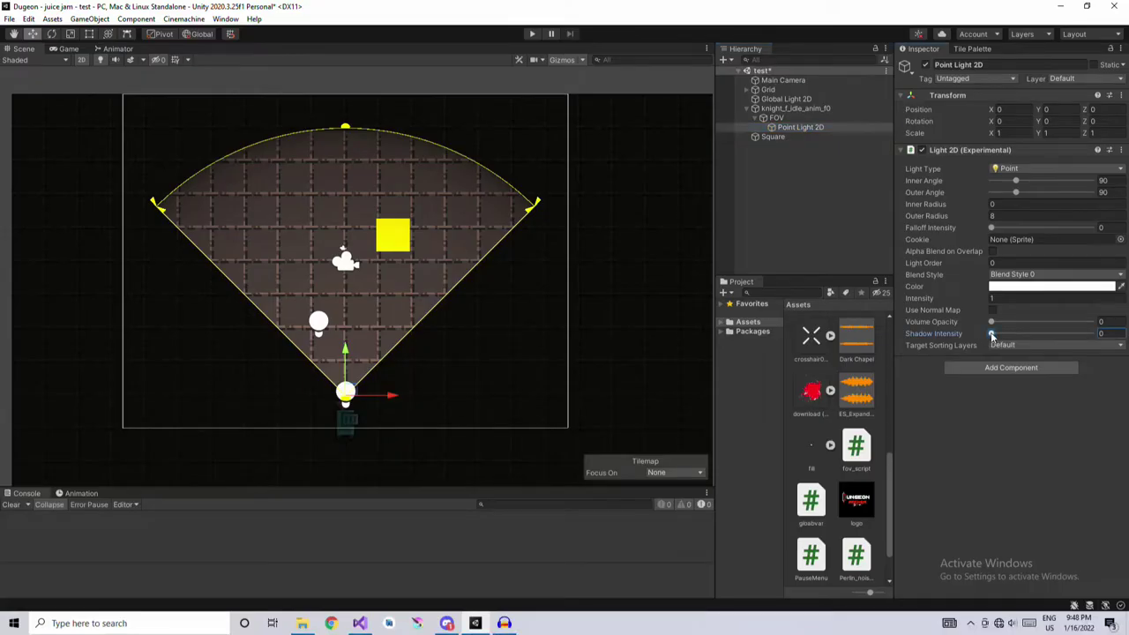
pyautogui.moveTo(477, 470); pyautogui.dragTo(479, 469)
pyautogui.moveTo(992, 335); pyautogui.dragTo(1039, 334)
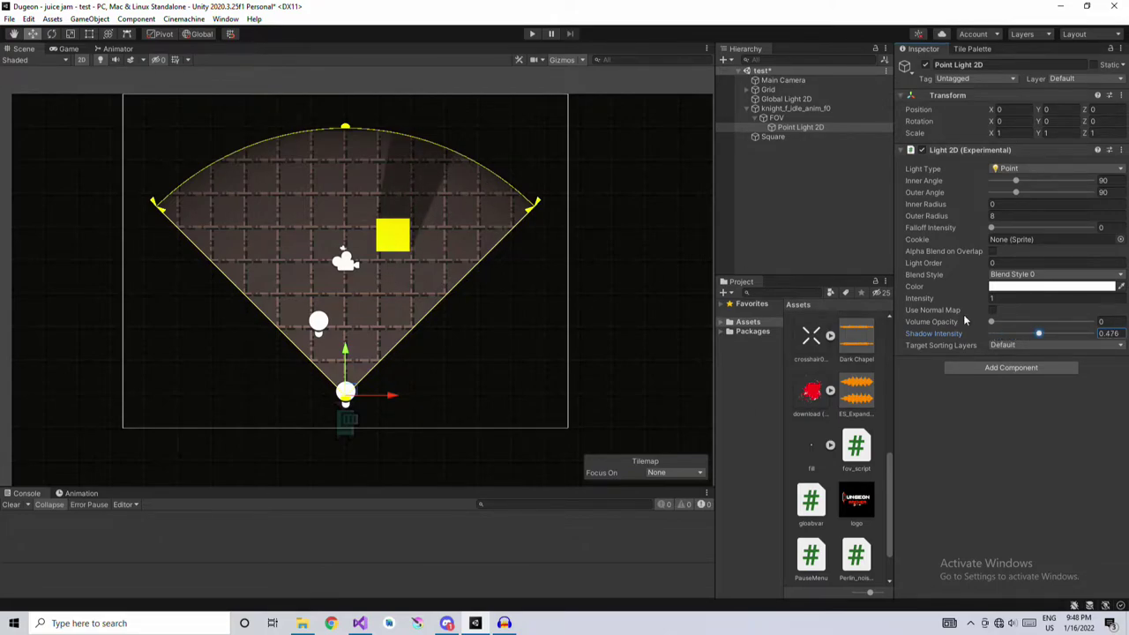
pyautogui.moveTo(1039, 334); pyautogui.dragTo(1061, 335)
pyautogui.click(1109, 334)
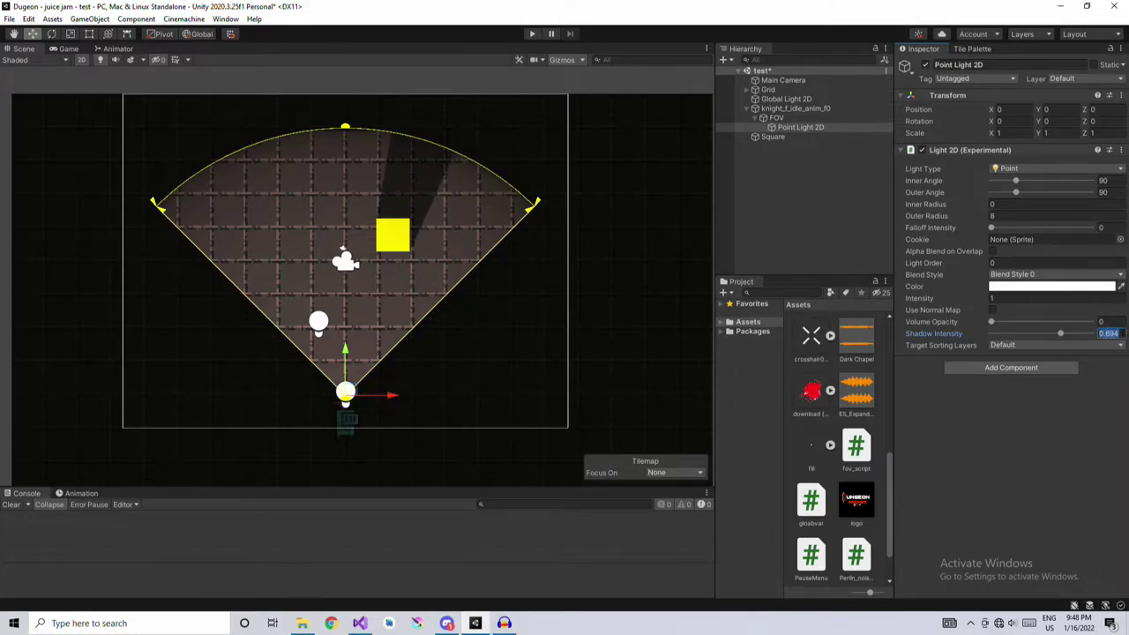
pyautogui.write('0.6')
pyautogui.press('Return')
# Duplicate the Square and stretch the copy into a wide block left of centre (X scale about 1.9)
pyautogui.click(90, 33)
pyautogui.click(773, 137)
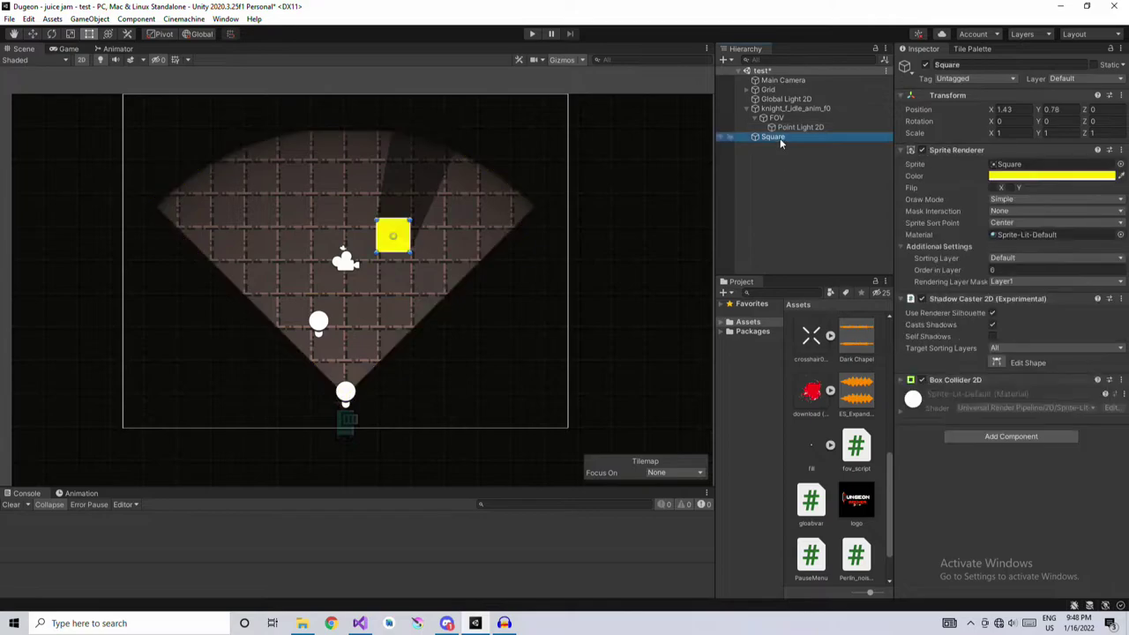
pyautogui.hotkey('ctrl', 'd')
pyautogui.moveTo(404, 226); pyautogui.dragTo(295, 231)
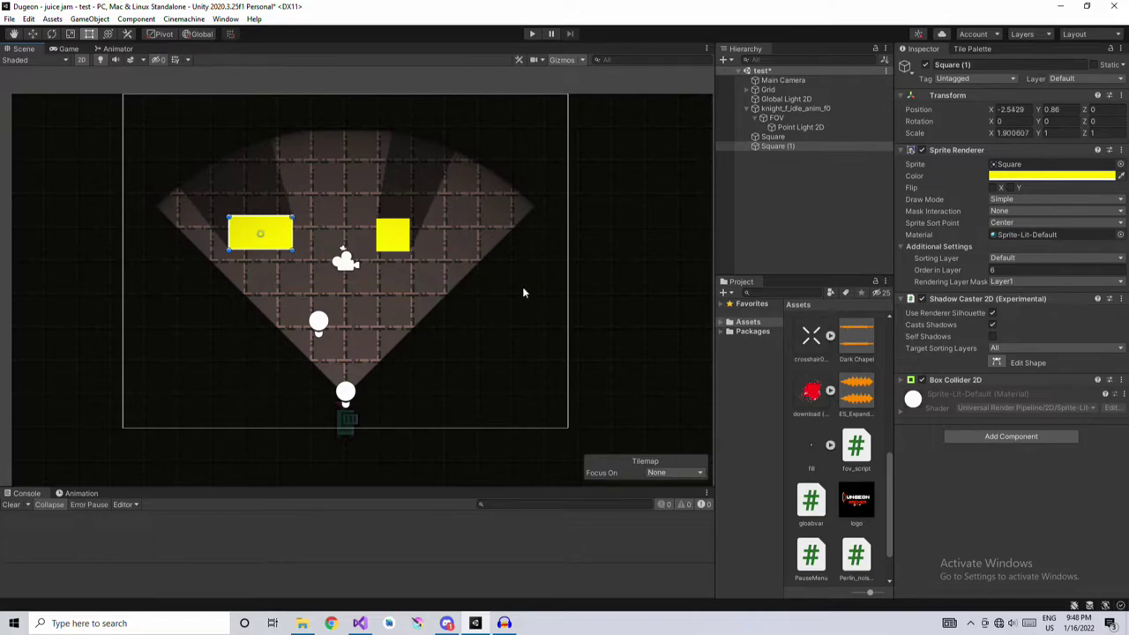
pyautogui.click(820, 185)
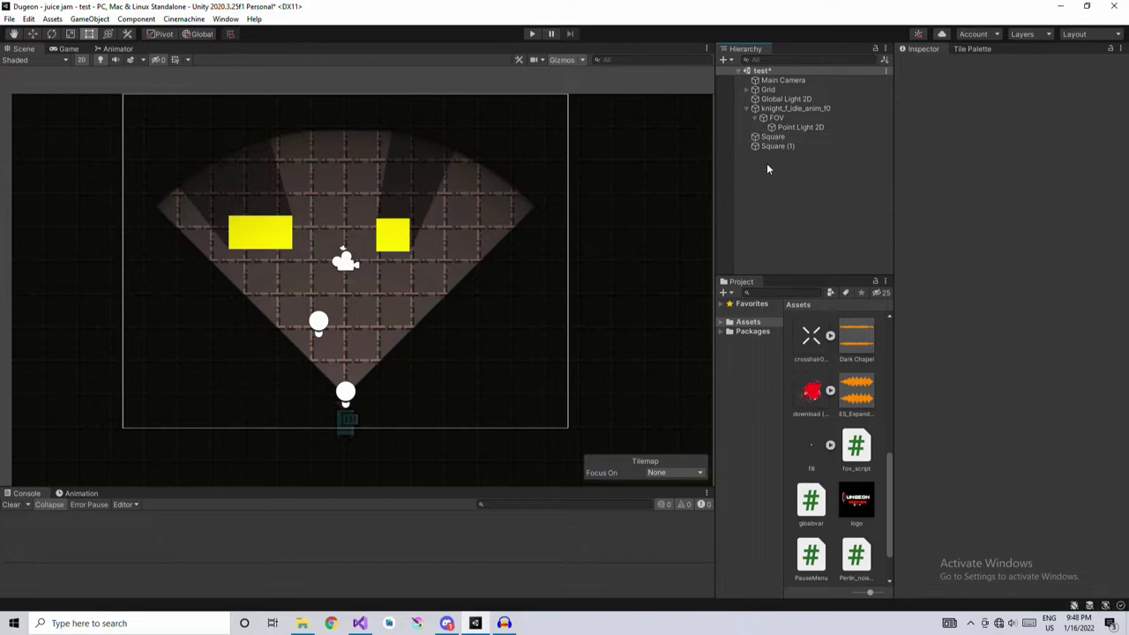
# Select the third square copy and give it the Player tag
pyautogui.click(764, 139)
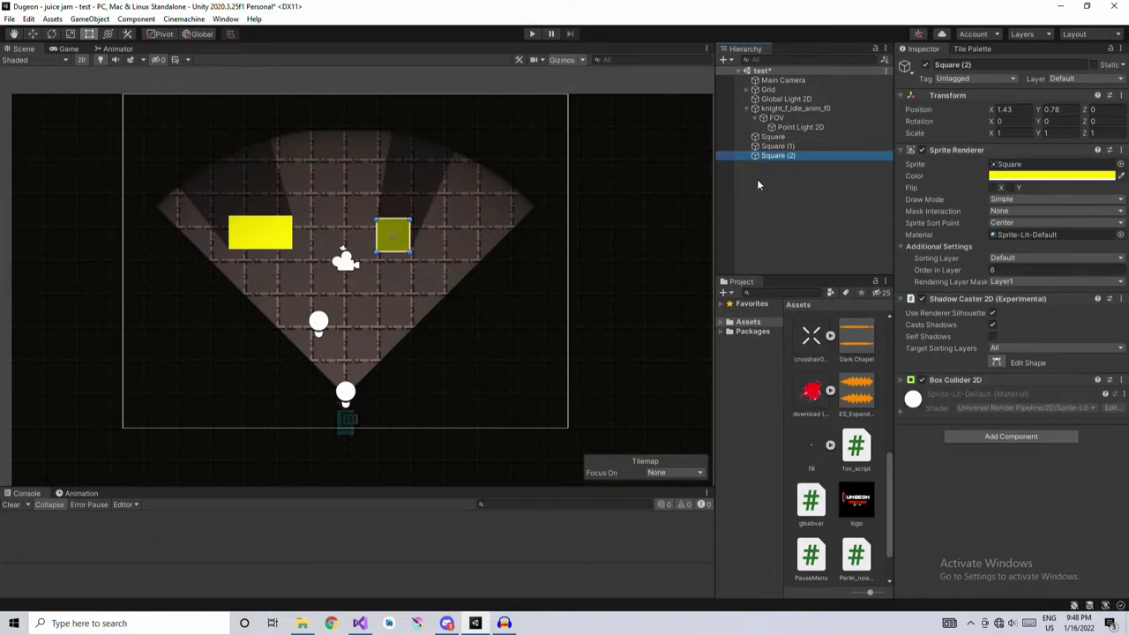
pyautogui.click(977, 64)
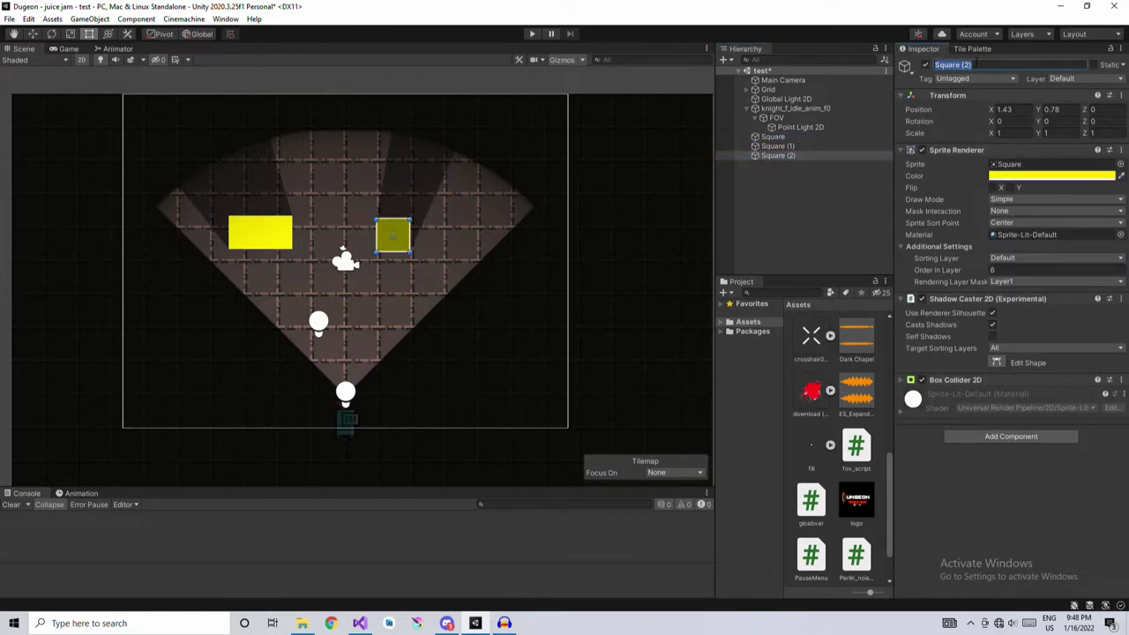
pyautogui.write('Playe')
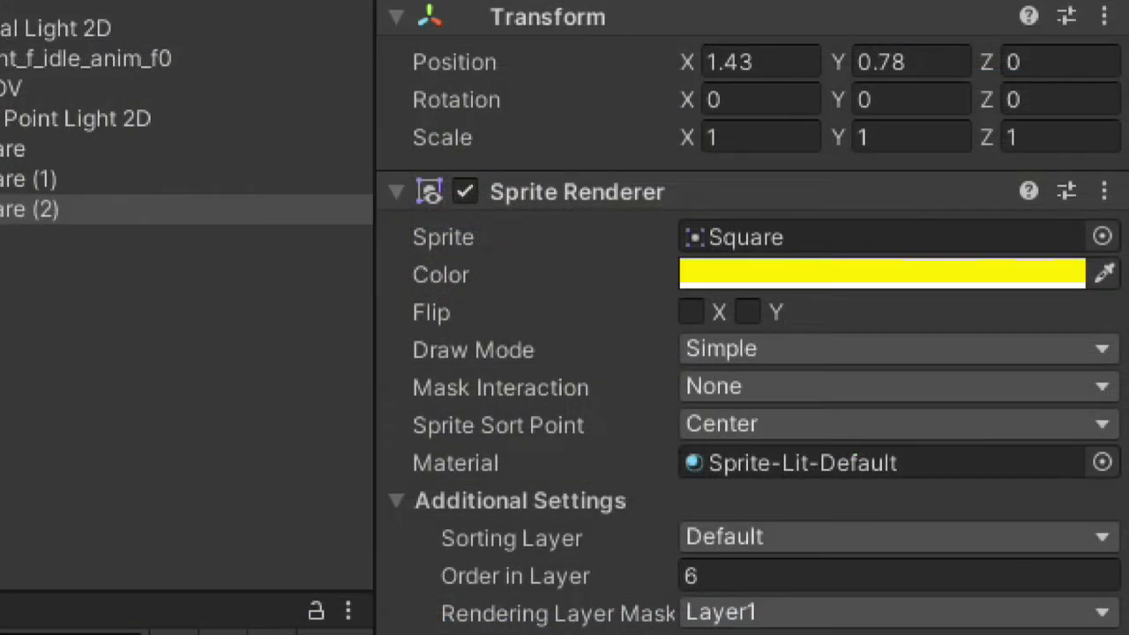
pyautogui.click(583, 1)
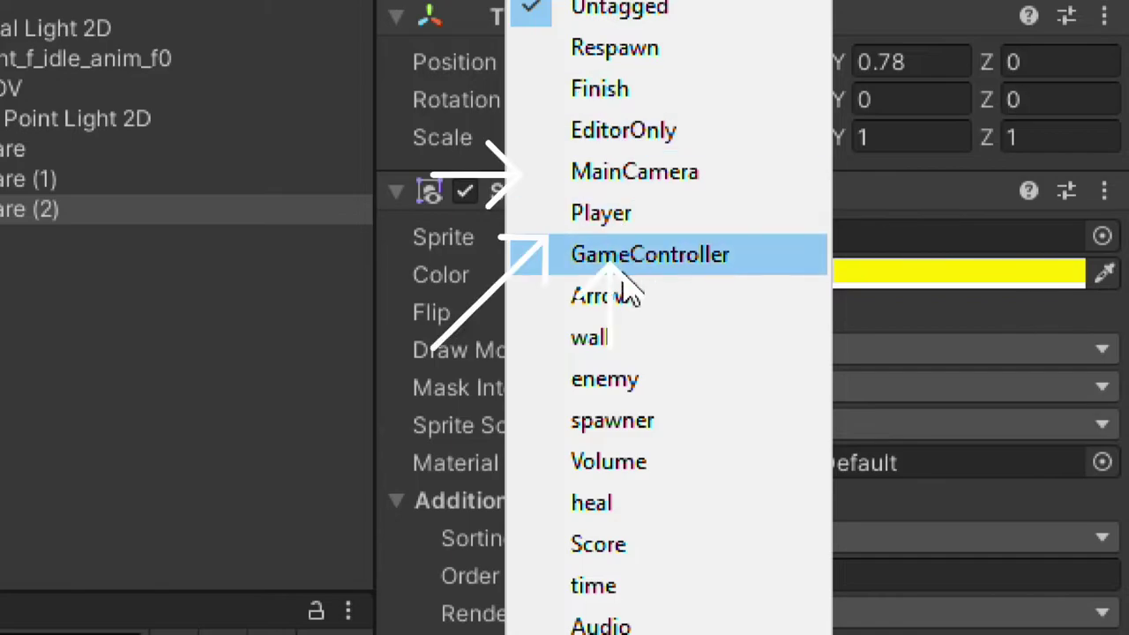
pyautogui.click(620, 217)
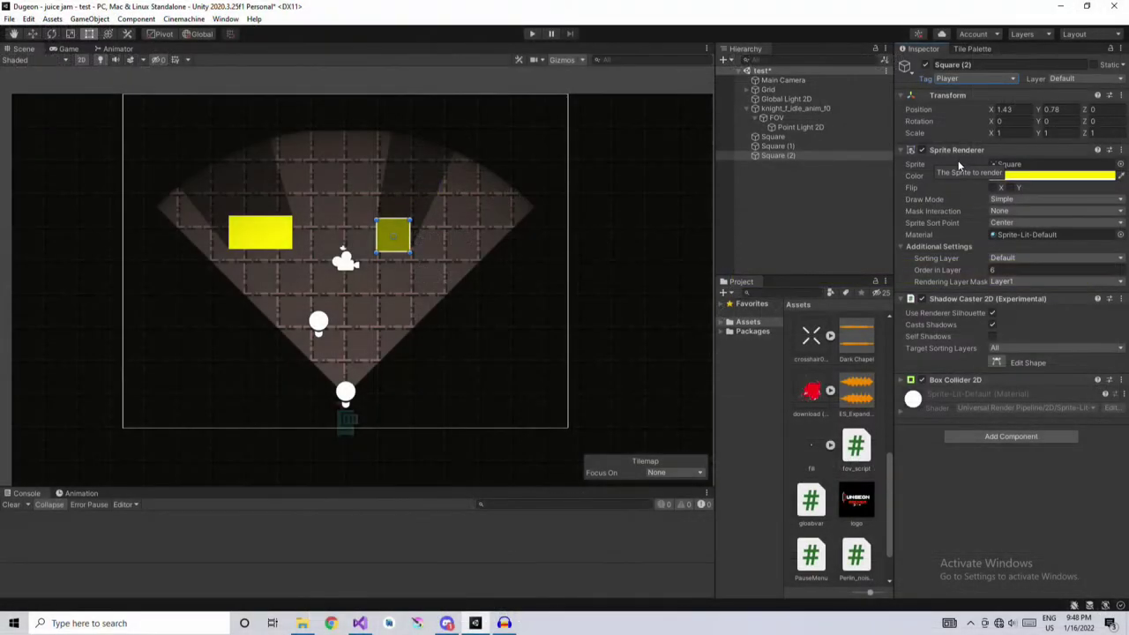
# Colour the square light sky blue and move it to the top-centre of the cone
pyautogui.click(1040, 176)
pyautogui.click(1012, 314)
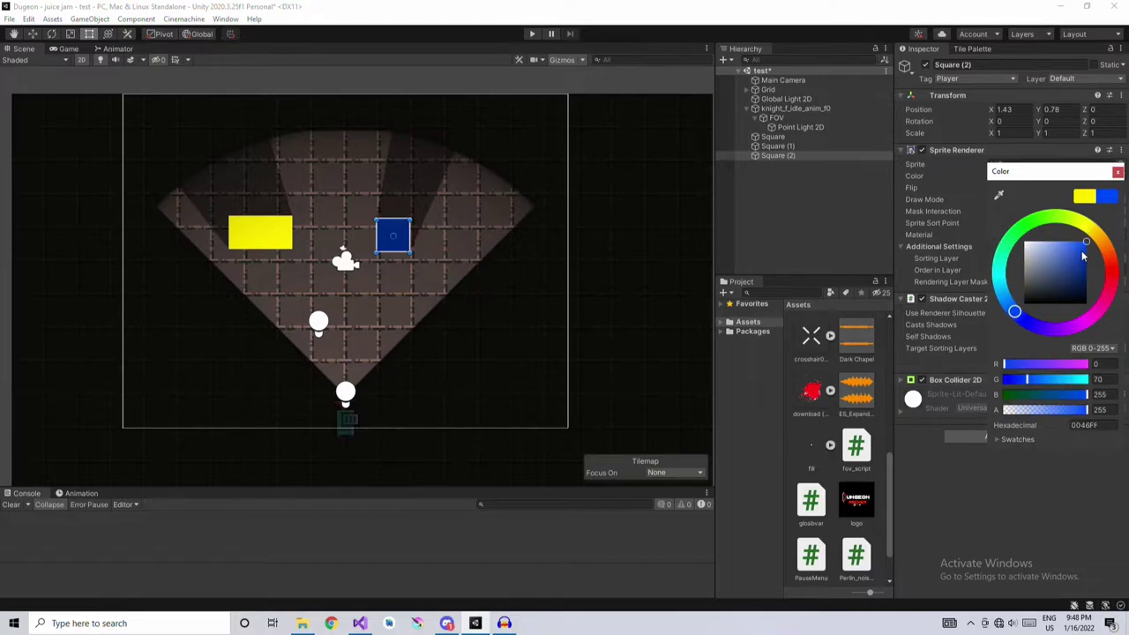
pyautogui.click(1074, 253)
pyautogui.moveTo(1073, 253); pyautogui.dragTo(1078, 235)
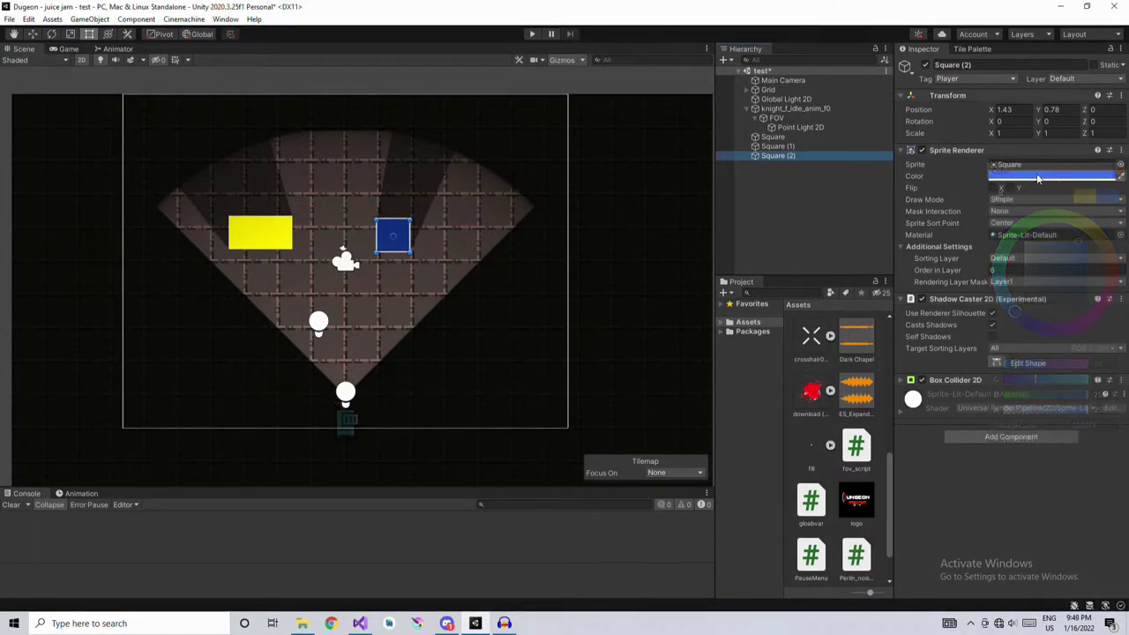
pyautogui.moveTo(1014, 306); pyautogui.dragTo(1006, 292)
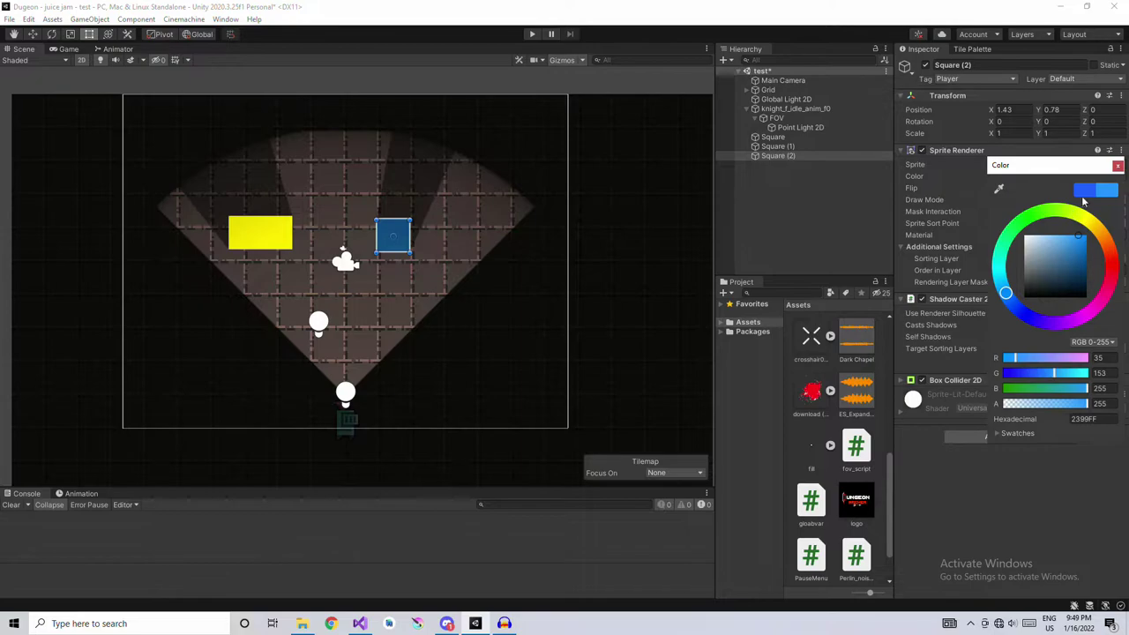
pyautogui.click(1117, 167)
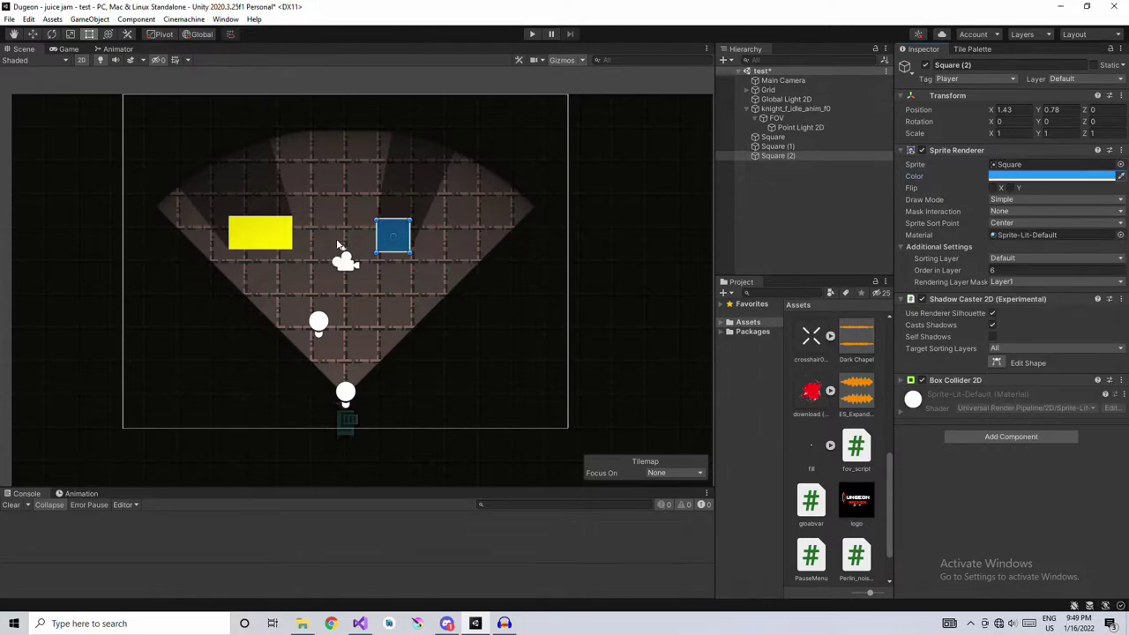
pyautogui.moveTo(403, 250); pyautogui.dragTo(346, 220)
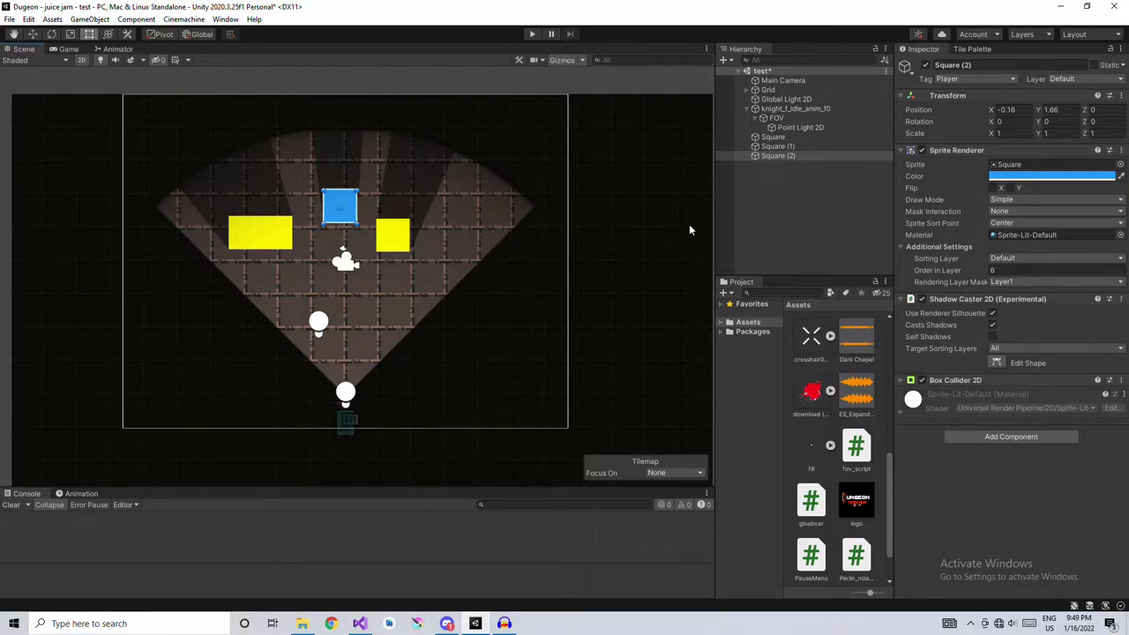
# Rename the blue square to Player, then select the knight to reach its script
pyautogui.click(976, 64)
pyautogui.write('PLAY')
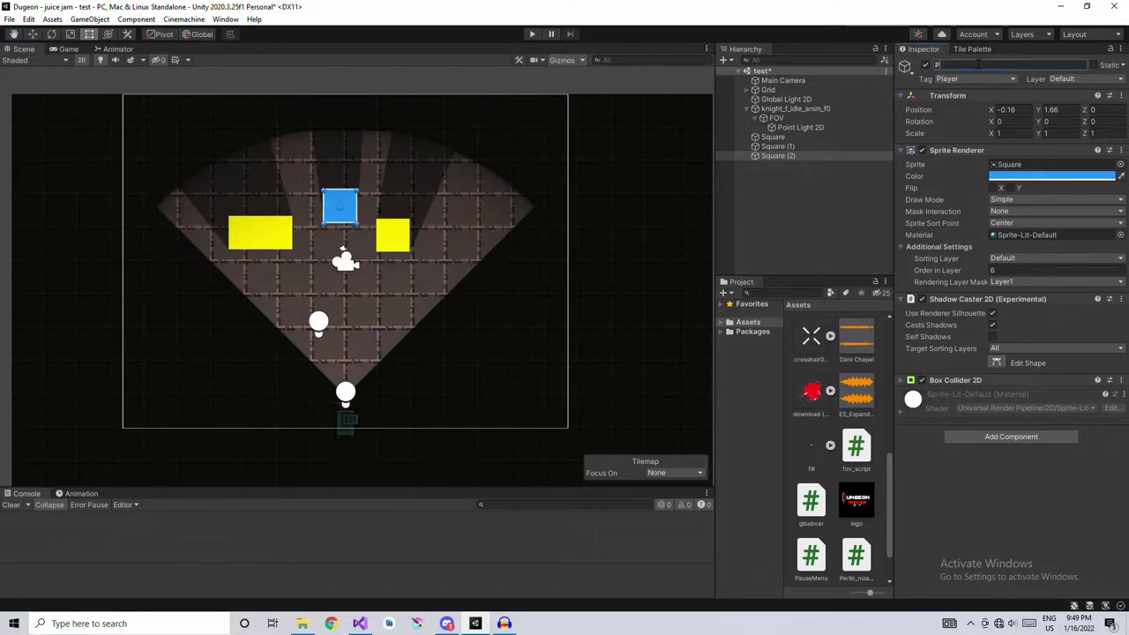
pyautogui.press('BackSpace')
pyautogui.press('BackSpace')
pyautogui.press('BackSpace')
pyautogui.write('layer')
pyautogui.press('Return')
pyautogui.click(752, 165)
pyautogui.click(766, 155)
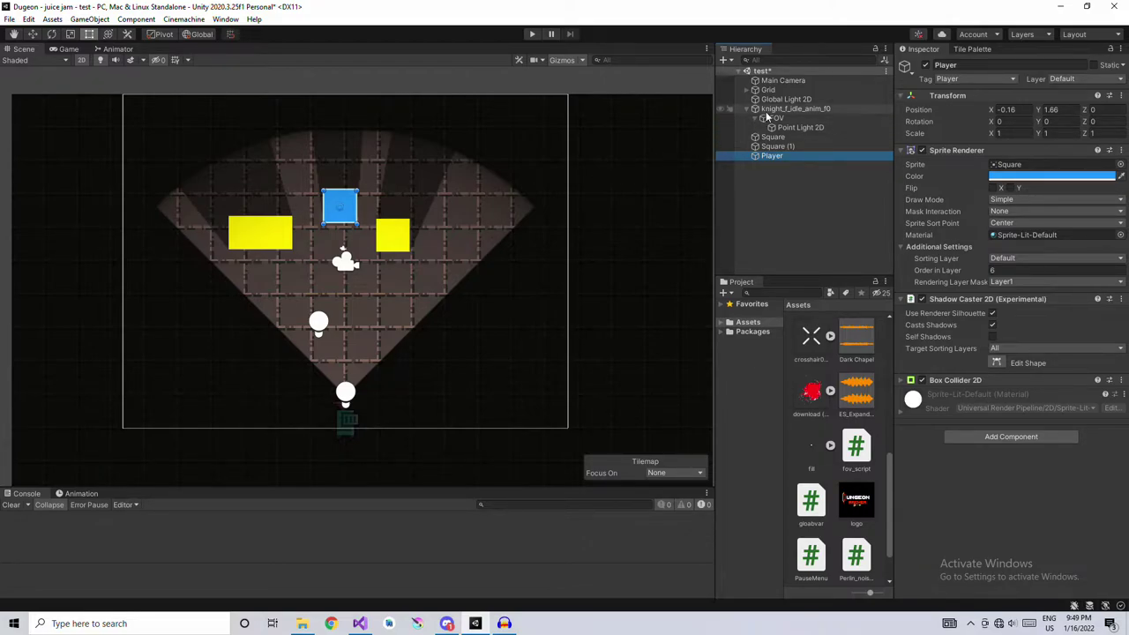
pyautogui.click(766, 110)
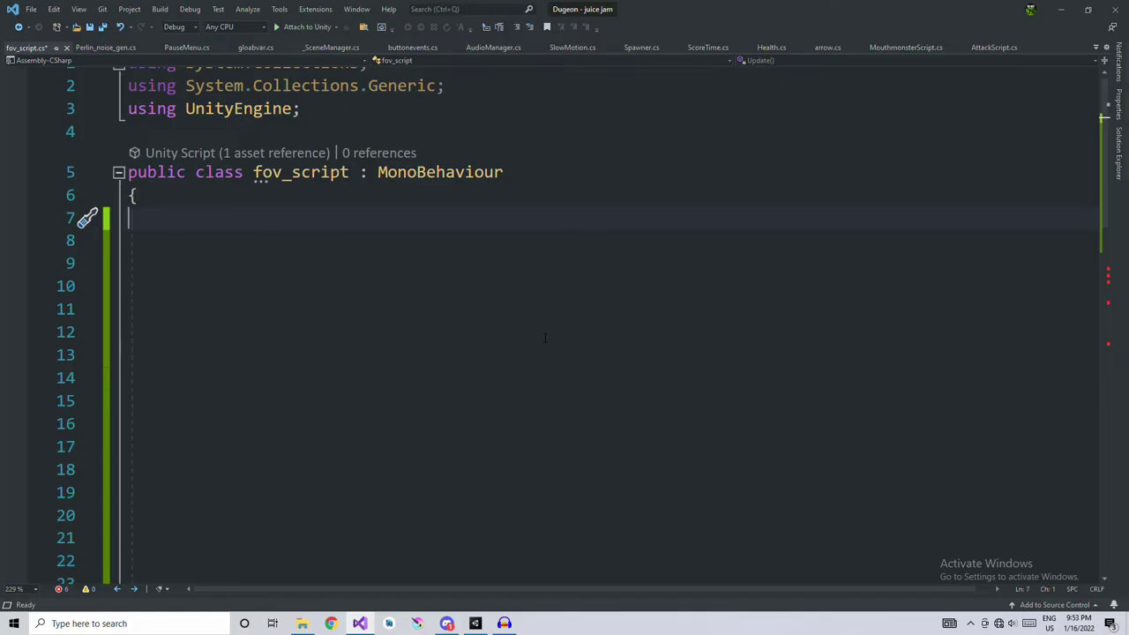
# Declare the fovAngle, fovPoint, range and target fields and add the direction-to-target line in Update
pyautogui.moveTo(82, 217); pyautogui.dragTo(545, 338)
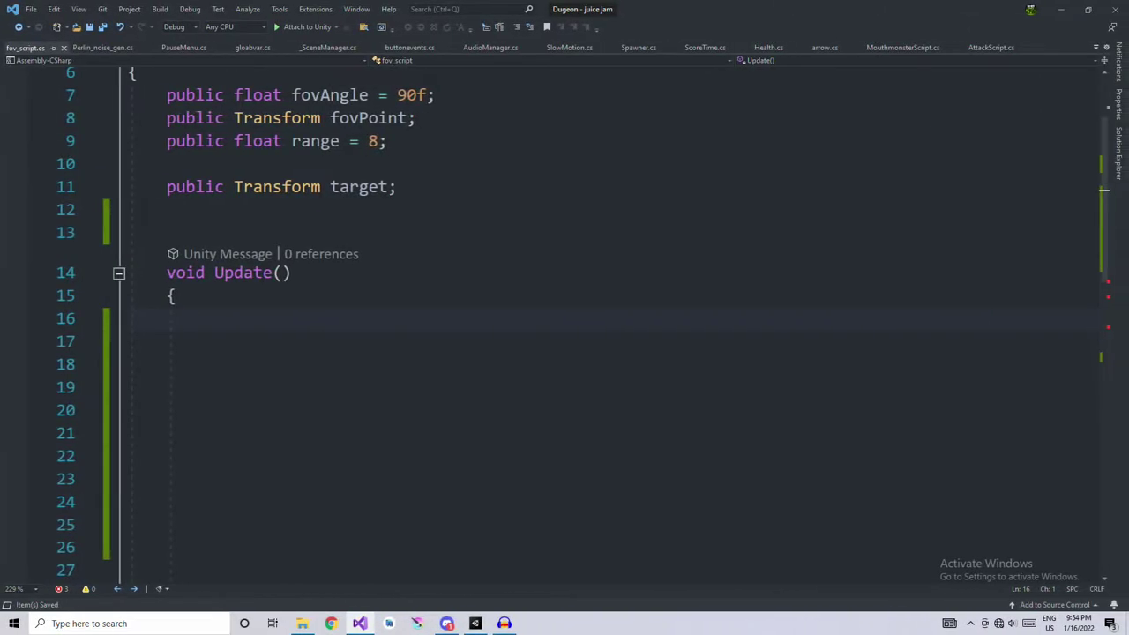
pyautogui.write('Vector2 dir = target.position - transform.position;')
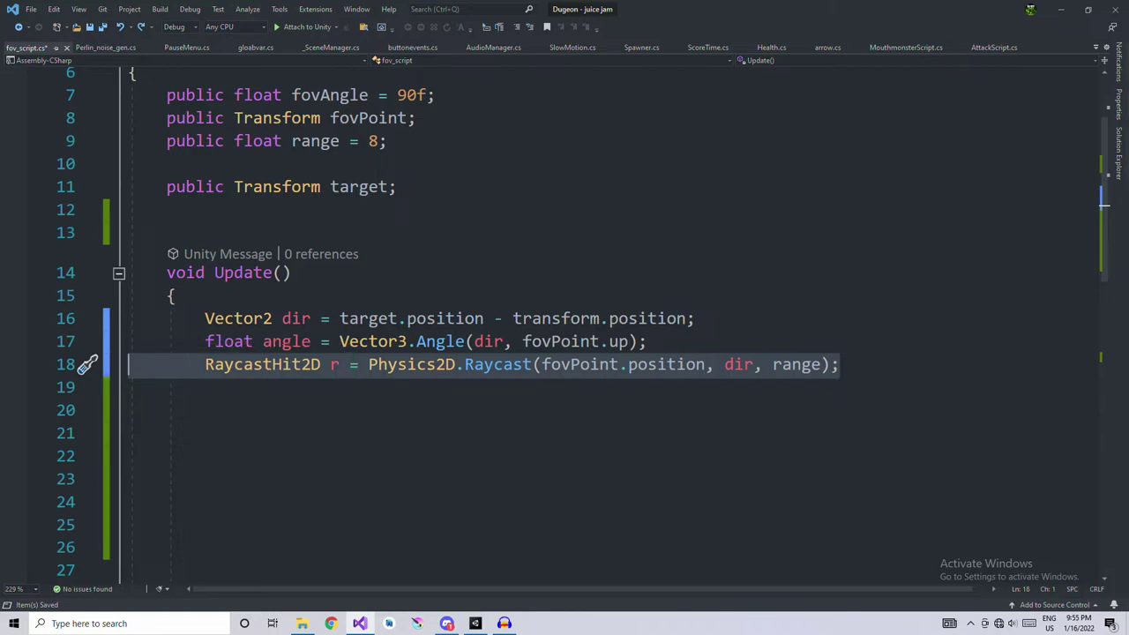
# Paste an if (angle < fovAngle / 2) block with a nested CompareTag("Player") check that prints and draws the ray
pyautogui.write('if (angle < fovAngle / 2) {  }')
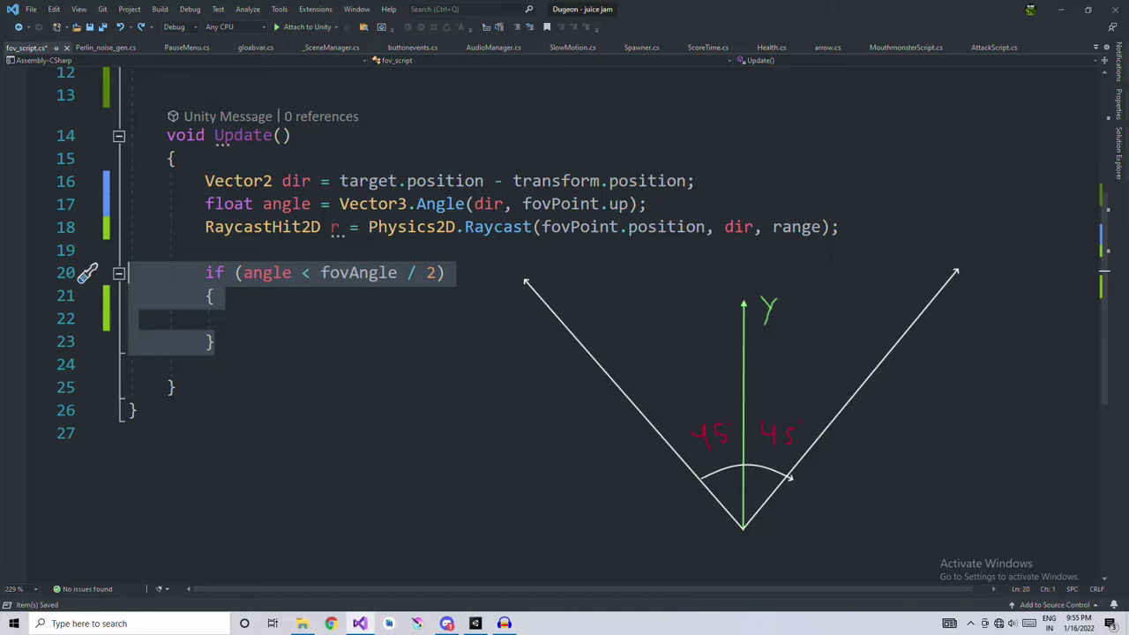
pyautogui.press('e')
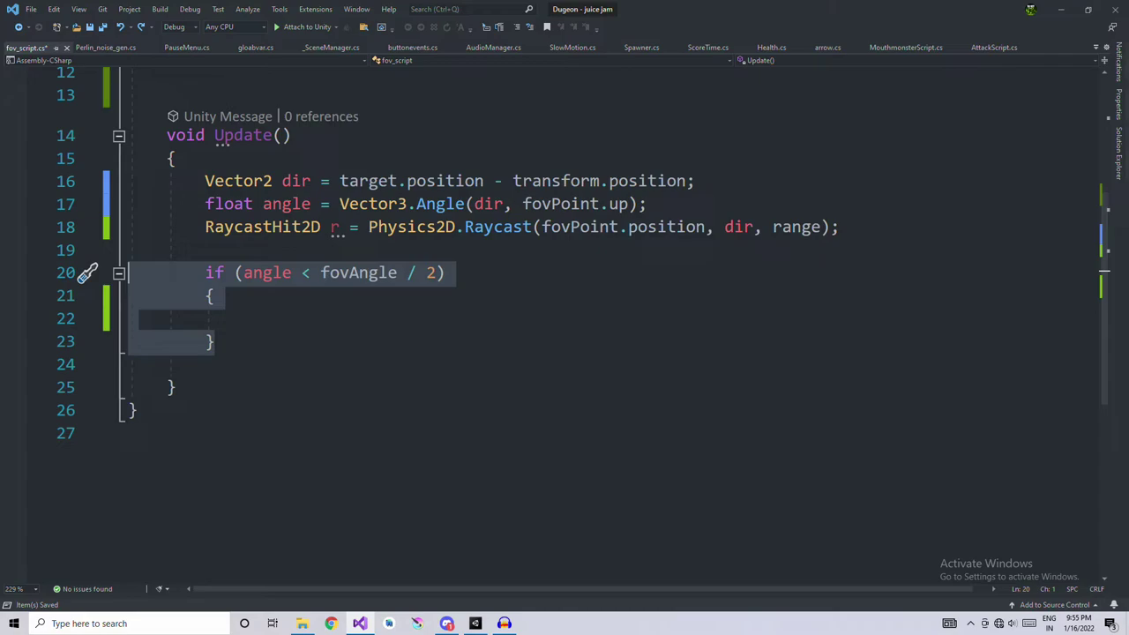
pyautogui.write('if (r.collider.CompareTag("Player"))             {                 // WE SPOTTED THE PLAYER!                 print("SEEN!");                 Debug.DrawRay(fovPoint.position, dir, Color.red);             }')
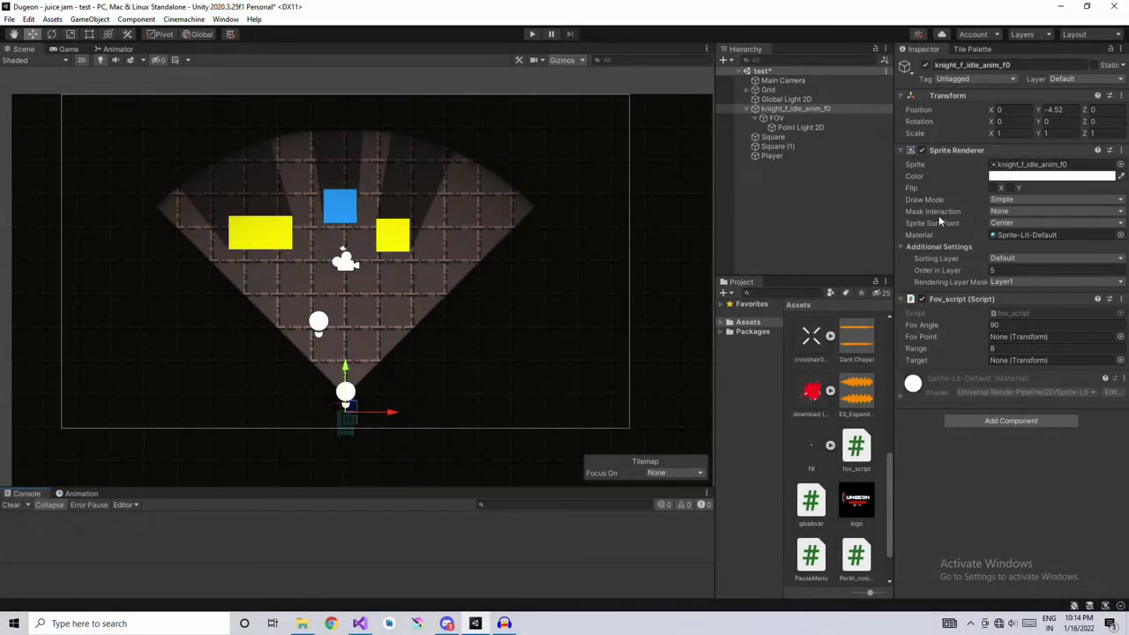
# Assign FOV as Fov Point and Player as Target on Fov_script, then start Play mode
pyautogui.moveTo(778, 118); pyautogui.dragTo(1006, 342)
pyautogui.moveTo(772, 155); pyautogui.dragTo(1007, 367)
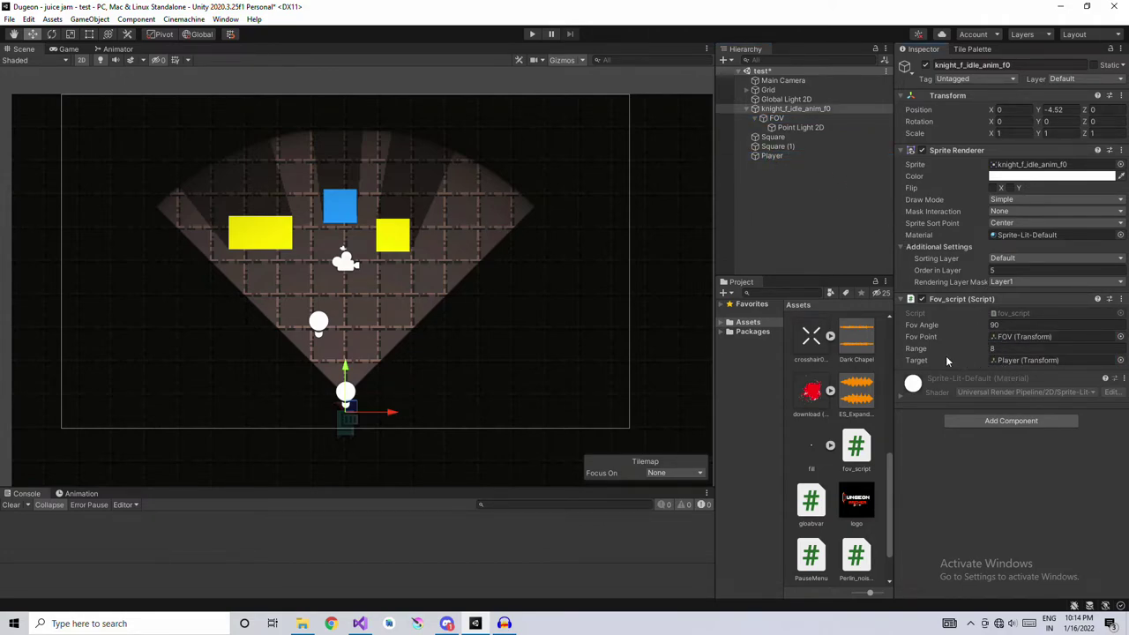
pyautogui.click(535, 33)
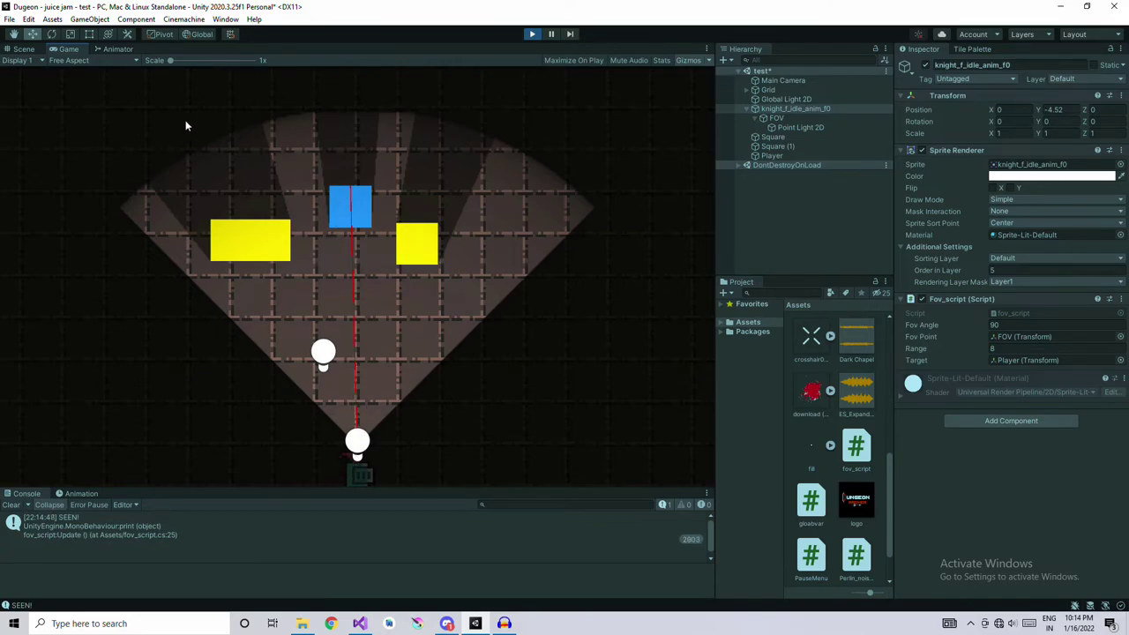
# In the Scene view, drag the Player square behind the yellow obstacle blocks during play
pyautogui.click(26, 49)
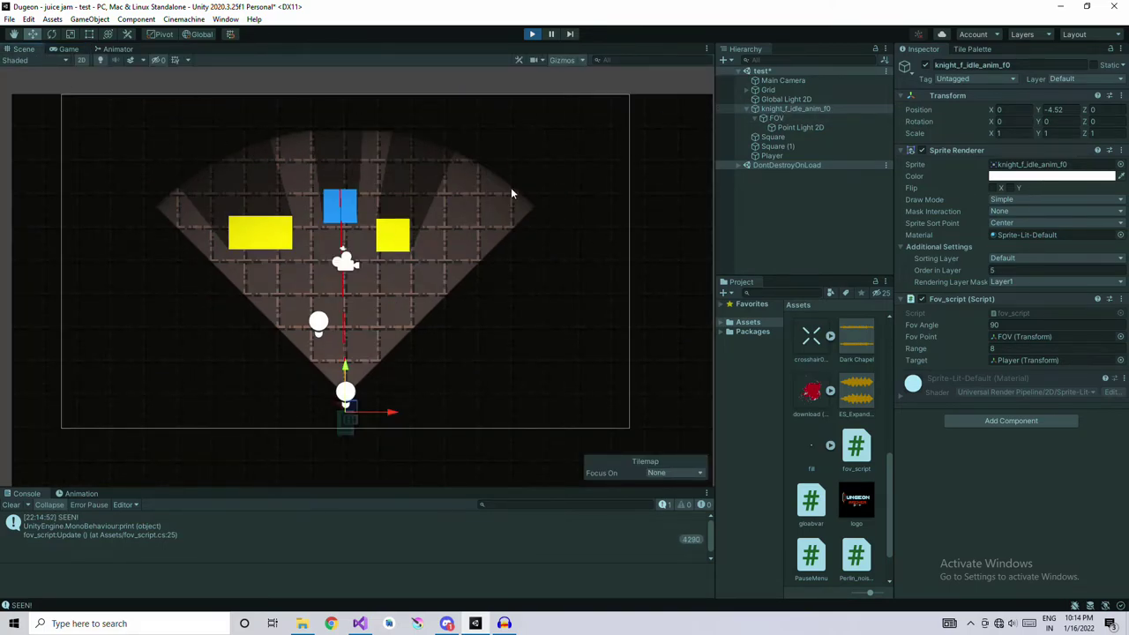
pyautogui.click(774, 154)
pyautogui.moveTo(347, 201); pyautogui.dragTo(248, 180)
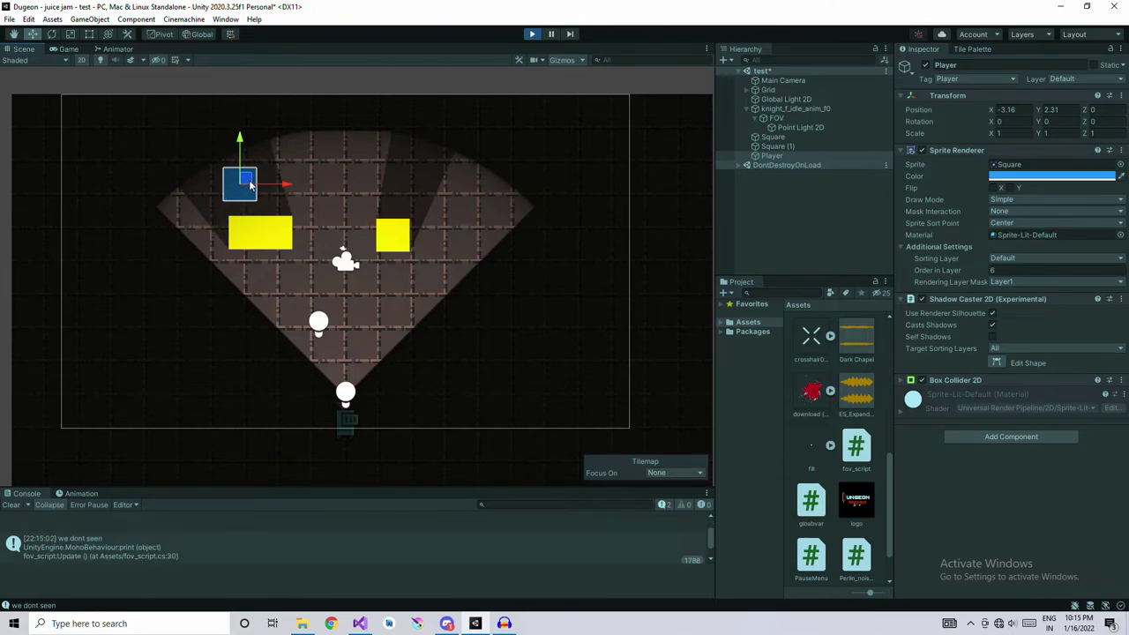
pyautogui.moveTo(247, 179); pyautogui.dragTo(348, 182)
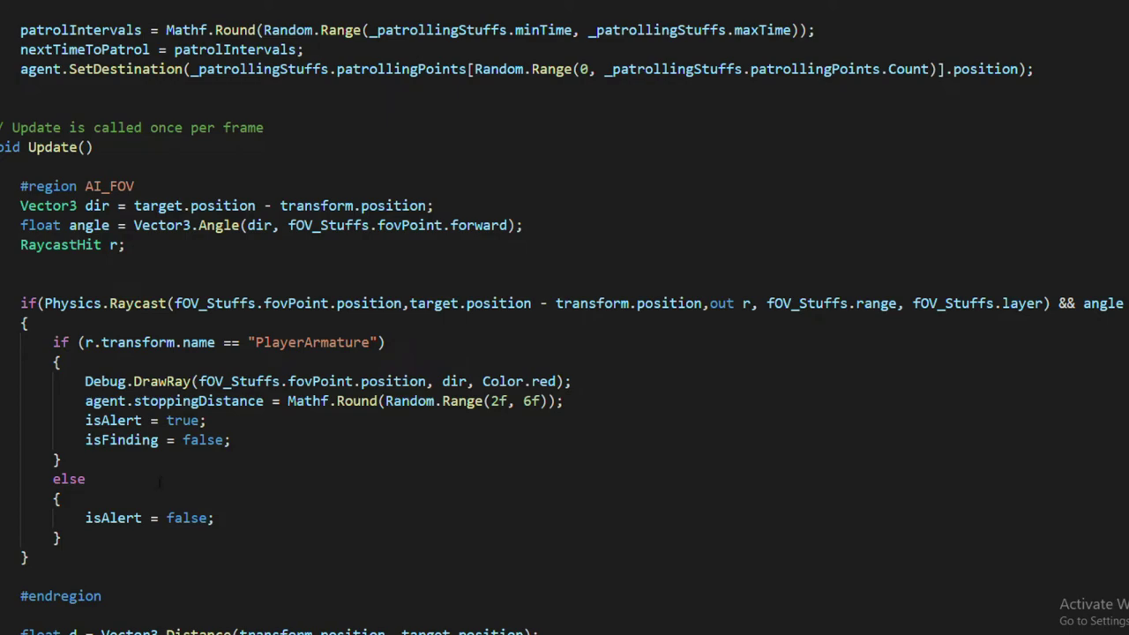
pyautogui.moveTo(65, 548); pyautogui.dragTo(0, 186)
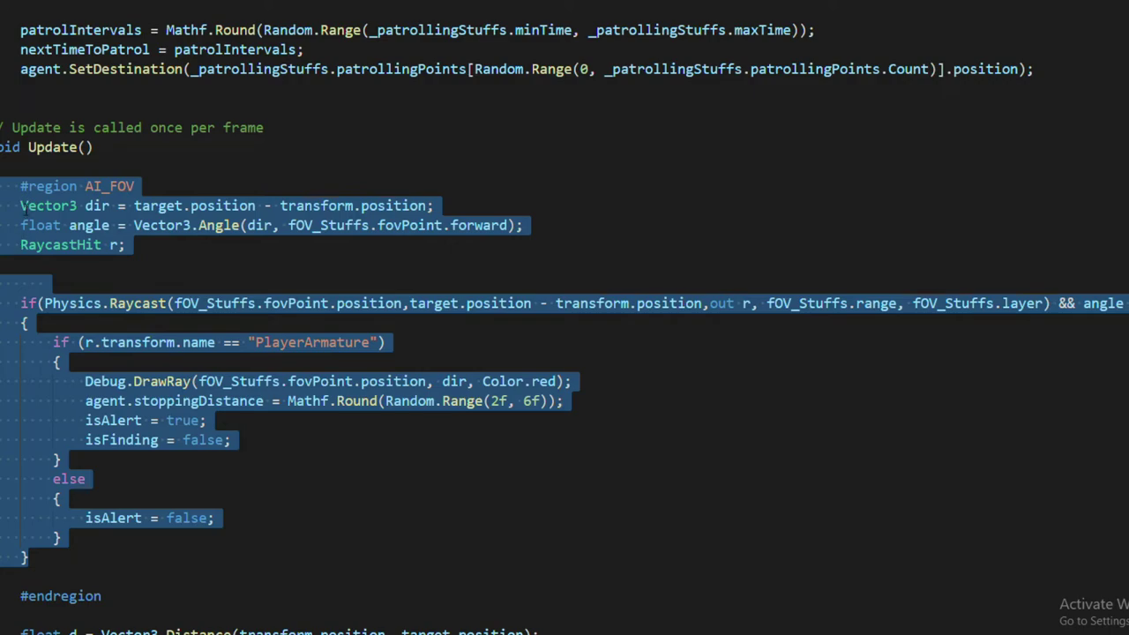
pyautogui.click(102, 208)
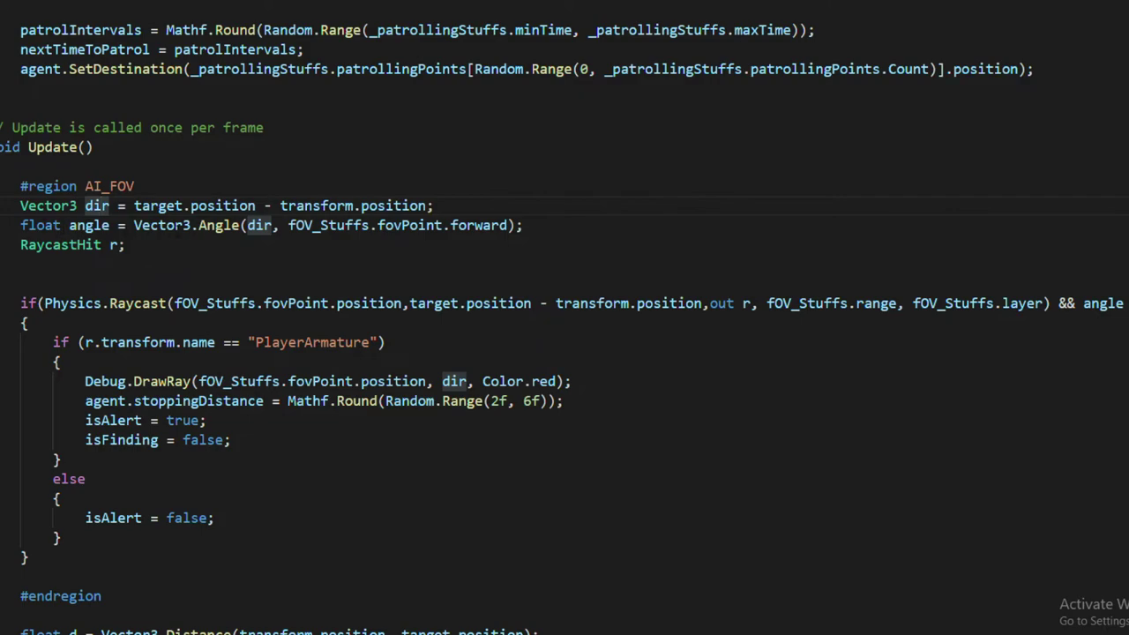
pyautogui.click(248, 224)
pyautogui.moveTo(380, 226); pyautogui.dragTo(467, 231)
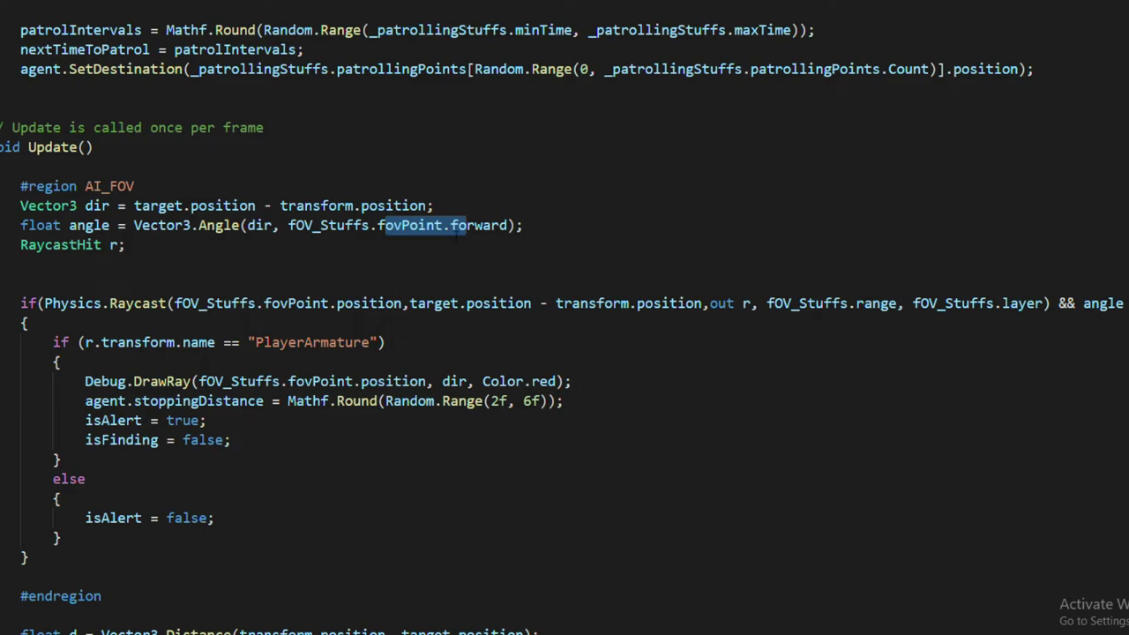
pyautogui.click(427, 226)
pyautogui.moveTo(452, 226); pyautogui.dragTo(500, 226)
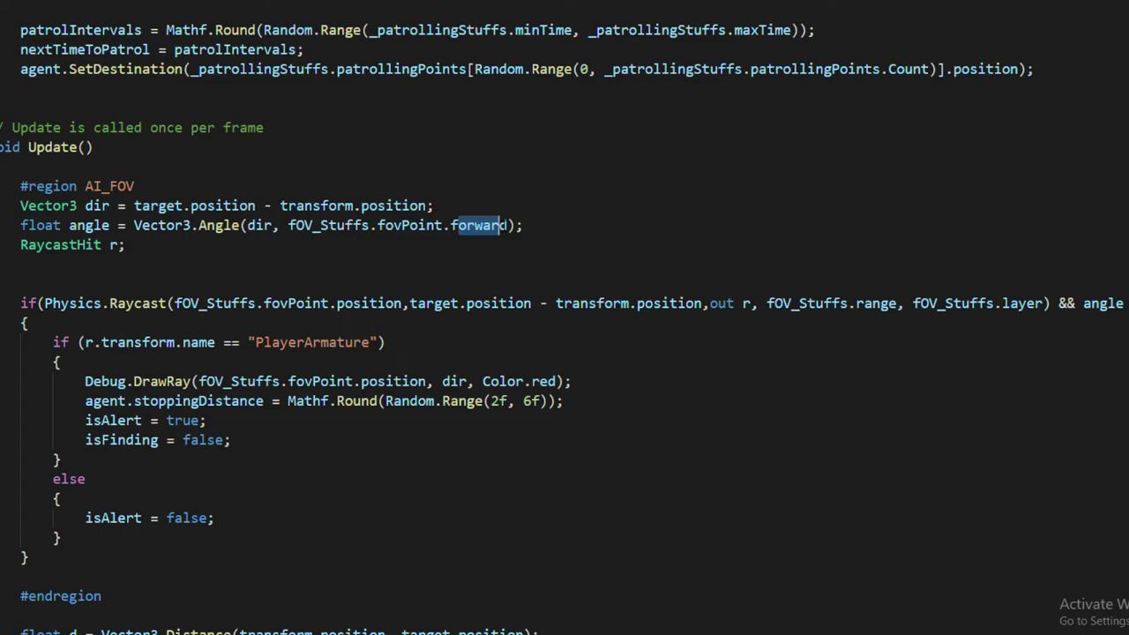
pyautogui.moveTo(109, 303); pyautogui.dragTo(138, 302)
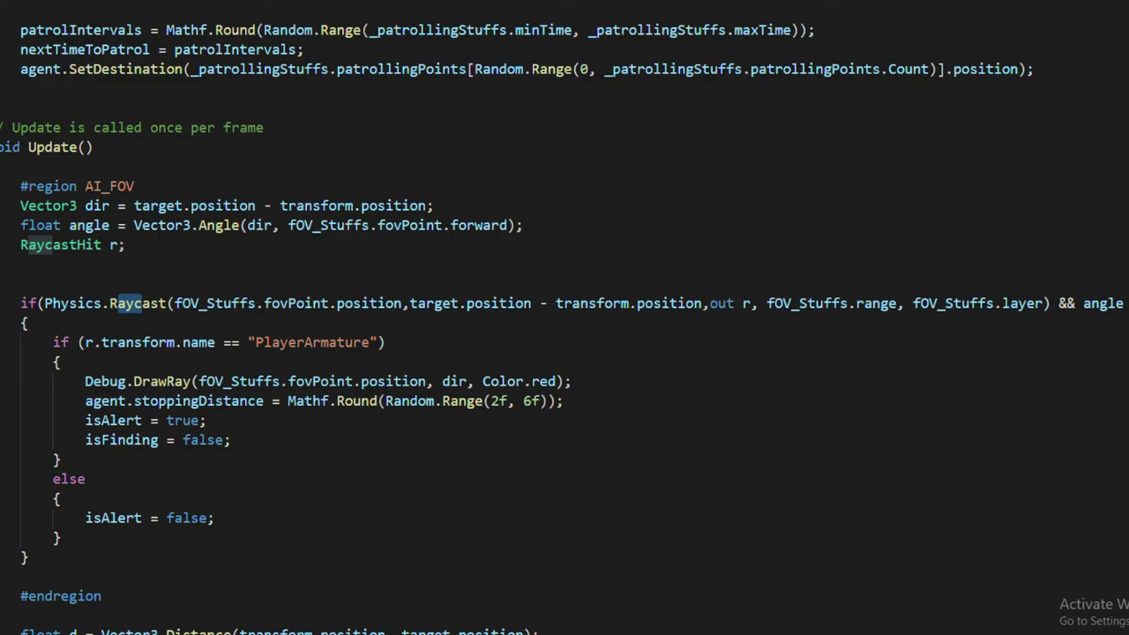
pyautogui.press('Right')
pyautogui.press('Right')
pyautogui.press('Right')
pyautogui.press('Right')
pyautogui.press('Right')
pyautogui.press('Right')
pyautogui.press('Right')
pyautogui.press('Right')
pyautogui.press('Right')
pyautogui.press('Right')
pyautogui.press('Right')
pyautogui.press('Right')
pyautogui.press('Right')
pyautogui.press('Right')
pyautogui.press('Right')
pyautogui.press('Right')
pyautogui.press('Right')
pyautogui.press('Right')
pyautogui.press('Right')
pyautogui.press('Right')
pyautogui.hotkey('shift', 'Right')
pyautogui.hotkey('shift', 'Right')
pyautogui.hotkey('shift', 'Right')
pyautogui.hotkey('shift', 'Right')
pyautogui.hotkey('shift', 'Right')
pyautogui.hotkey('shift', 'Right')
pyautogui.hotkey('shift', 'Right')
pyautogui.hotkey('shift', 'Right')
pyautogui.hotkey('shift', 'Right')
pyautogui.hotkey('shift', 'Right')
pyautogui.hotkey('shift', 'Right')
pyautogui.hotkey('shift', 'Right')
pyautogui.hotkey('shift', 'Right')
pyautogui.hotkey('shift', 'Right')
pyautogui.hotkey('shift', 'Right')
pyautogui.hotkey('shift', 'Right')
pyautogui.hotkey('shift', 'Right')
pyautogui.hotkey('shift', 'Right')
pyautogui.hotkey('shift', 'Right')
pyautogui.hotkey('shift', 'Right')
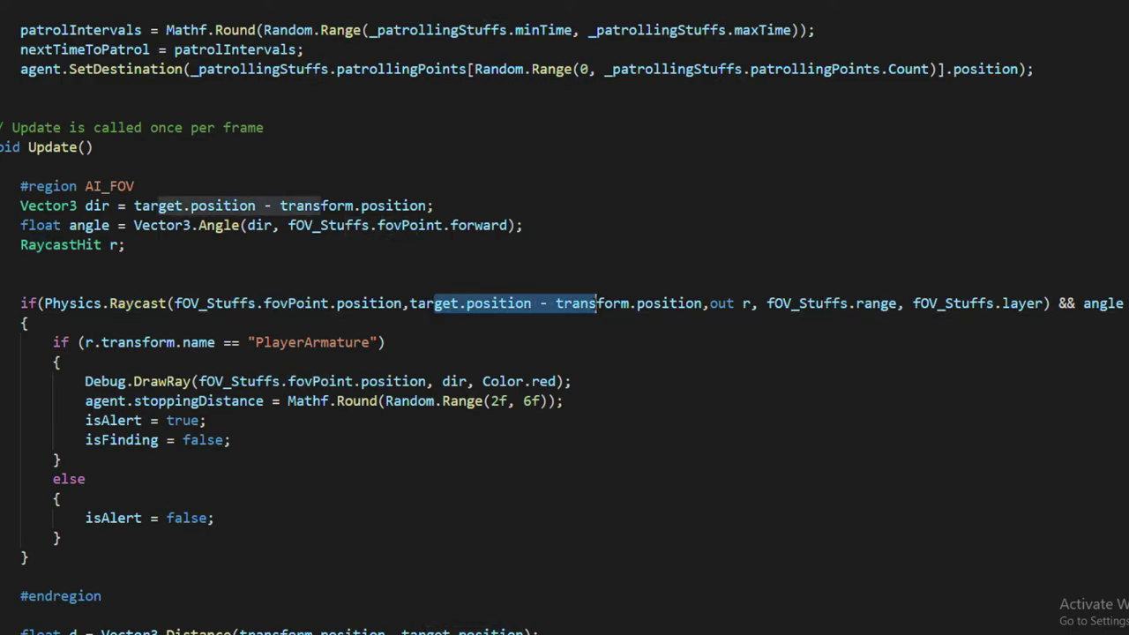
pyautogui.moveTo(710, 304); pyautogui.dragTo(751, 304)
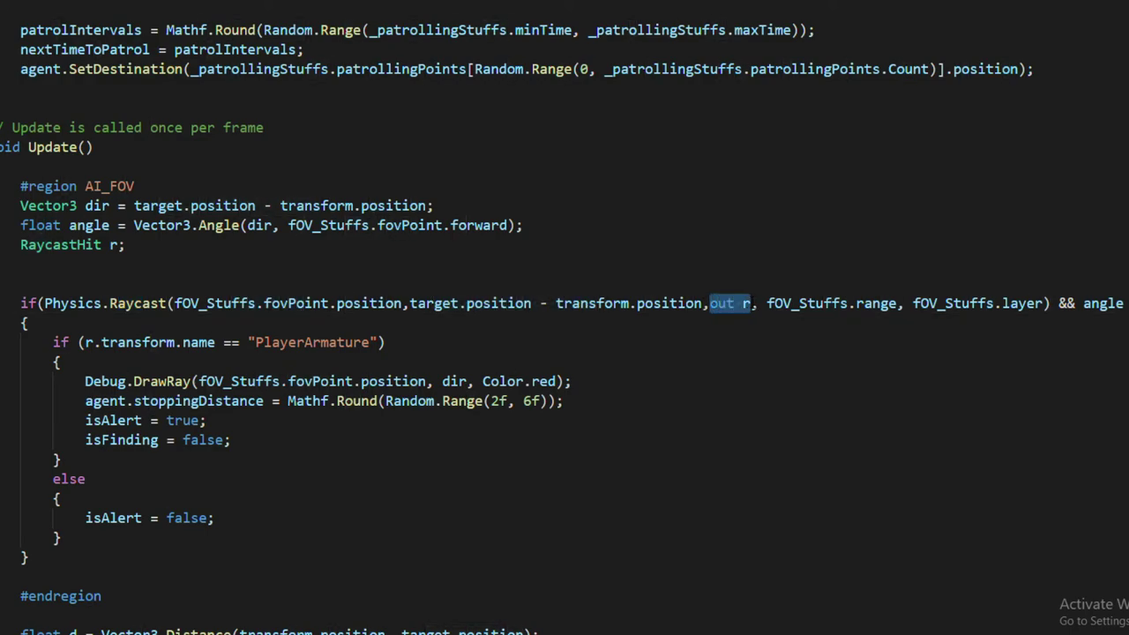
pyautogui.moveTo(134, 244); pyautogui.dragTo(20, 244)
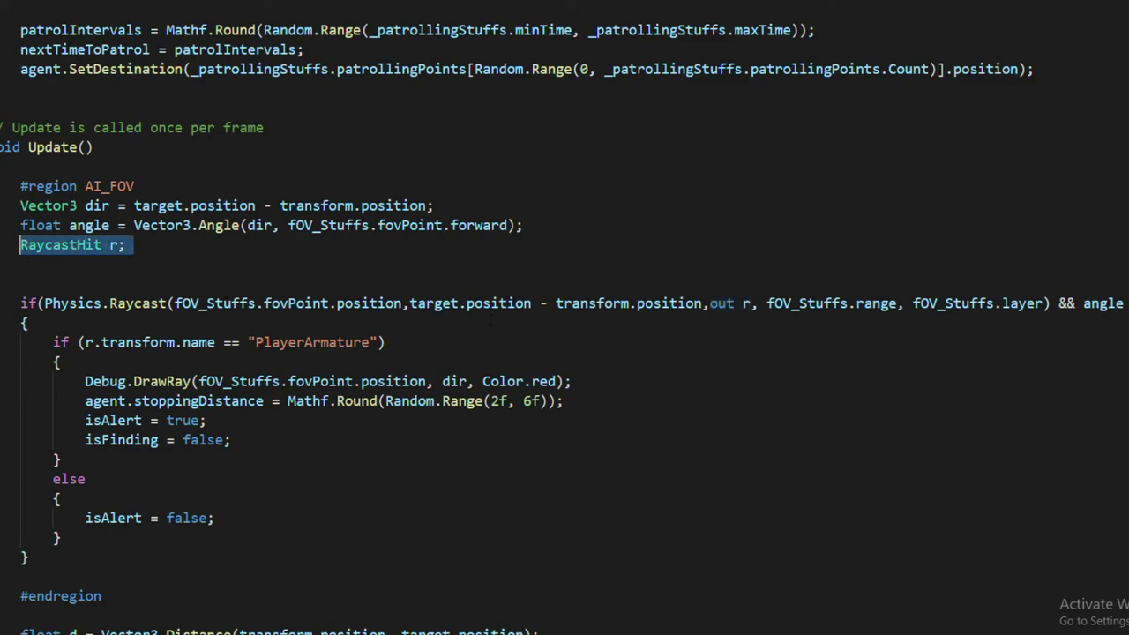
pyautogui.hscroll(4, 565, 329)
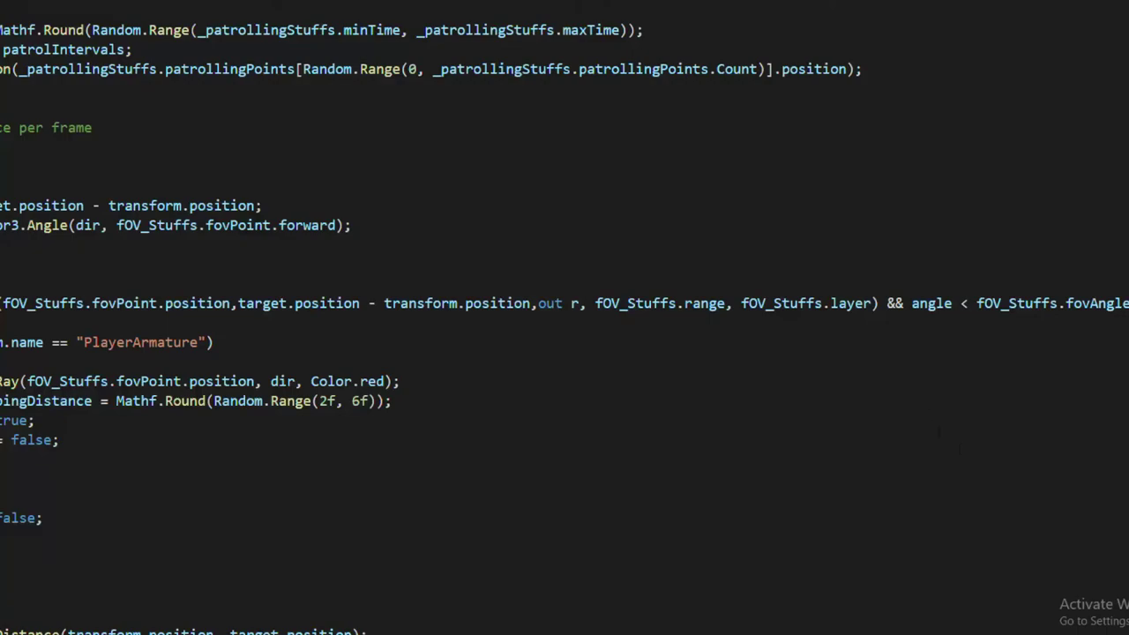
pyautogui.moveTo(911, 309); pyautogui.dragTo(1128, 305)
pyautogui.hscroll(-4, 565, 329)
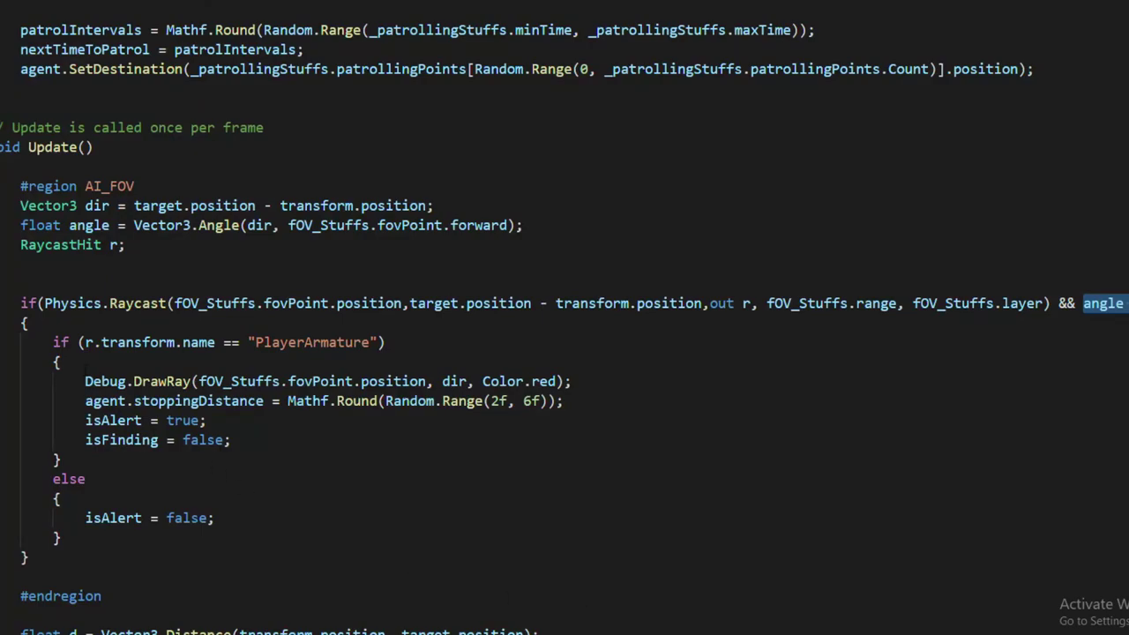
pyautogui.click(91, 342)
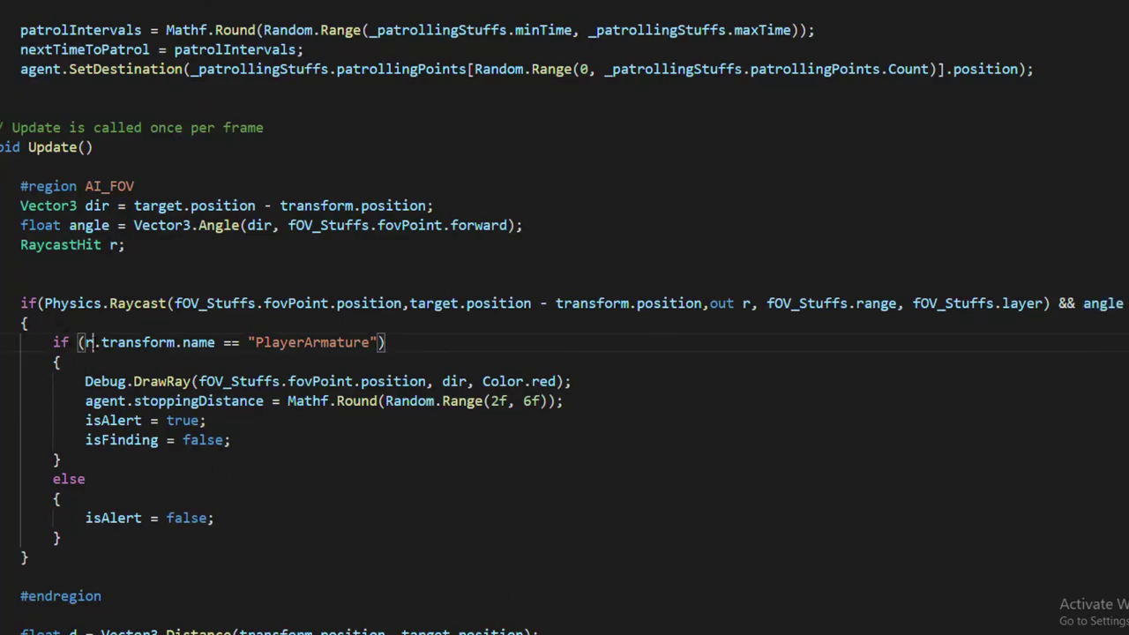
pyautogui.moveTo(93, 342); pyautogui.dragTo(99, 342)
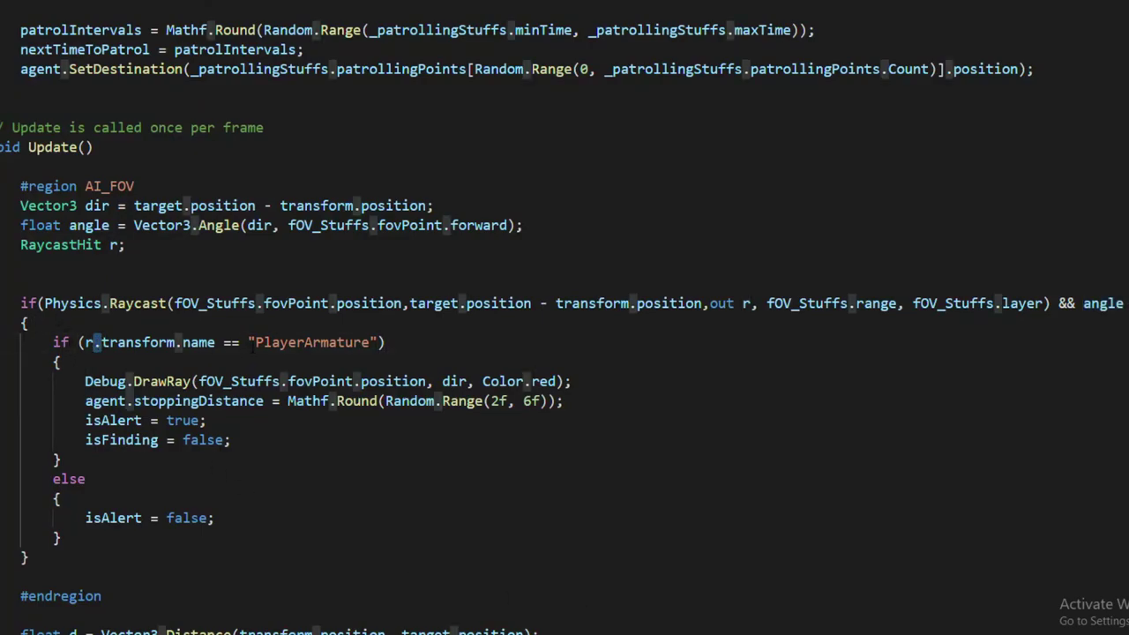
pyautogui.moveTo(248, 342); pyautogui.dragTo(369, 343)
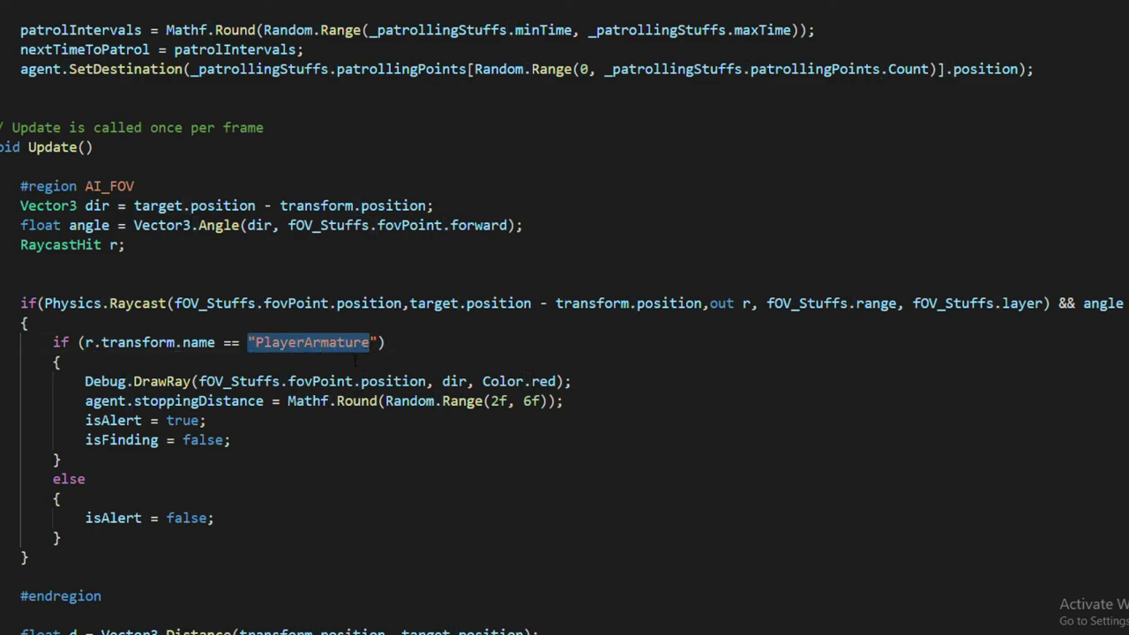
pyautogui.moveTo(571, 381); pyautogui.dragTo(101, 381)
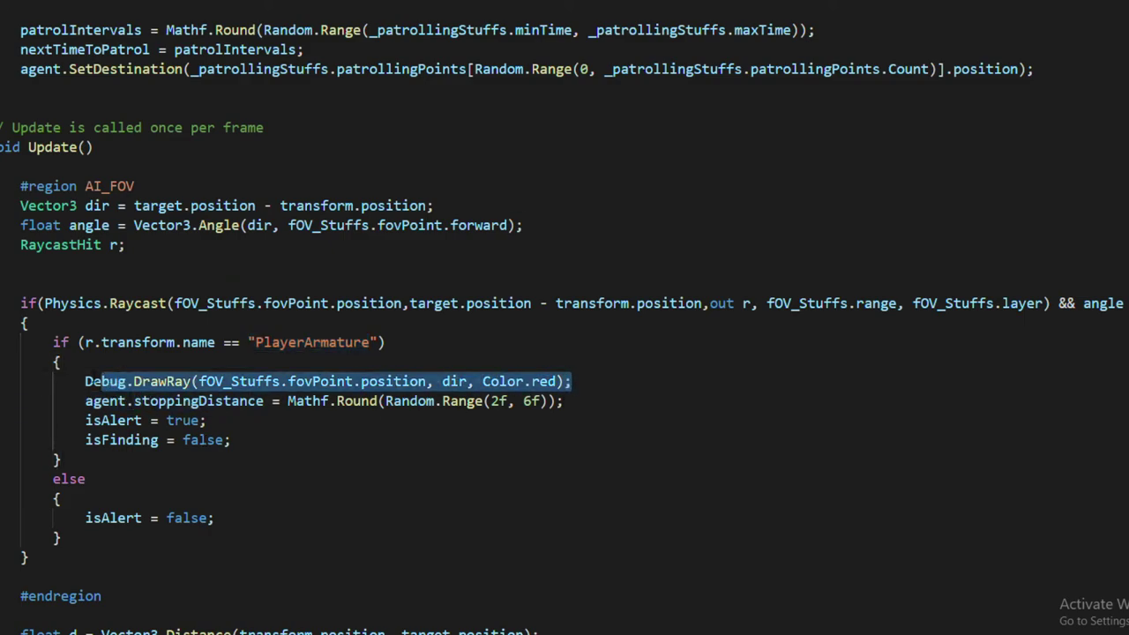
pyautogui.click(83, 381)
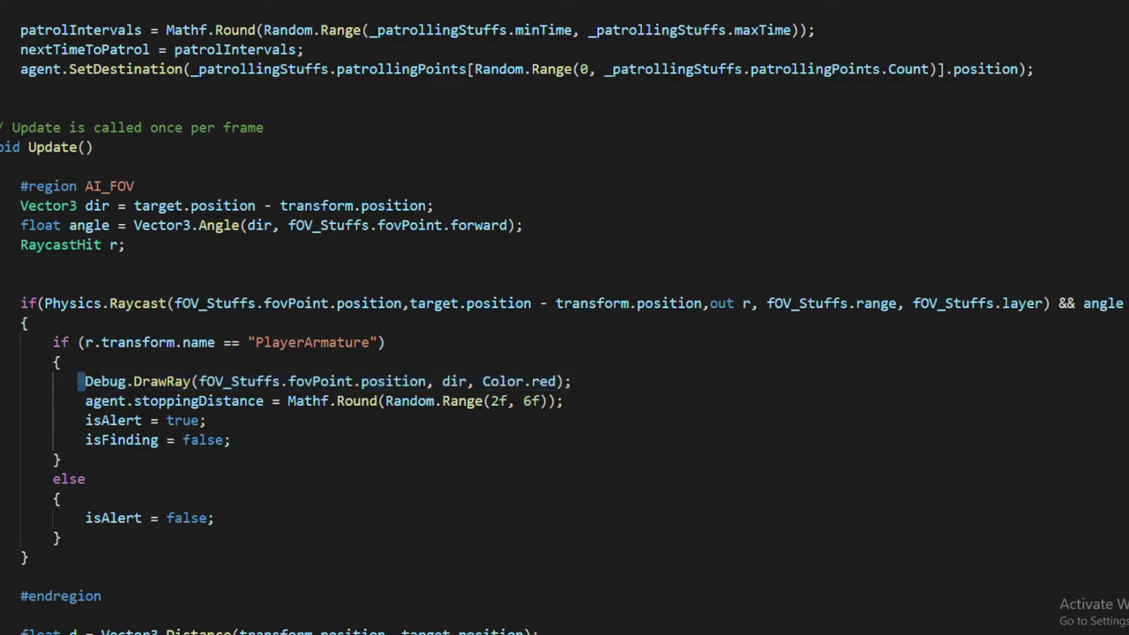
pyautogui.click(181, 419)
pyautogui.moveTo(231, 439); pyautogui.dragTo(197, 439)
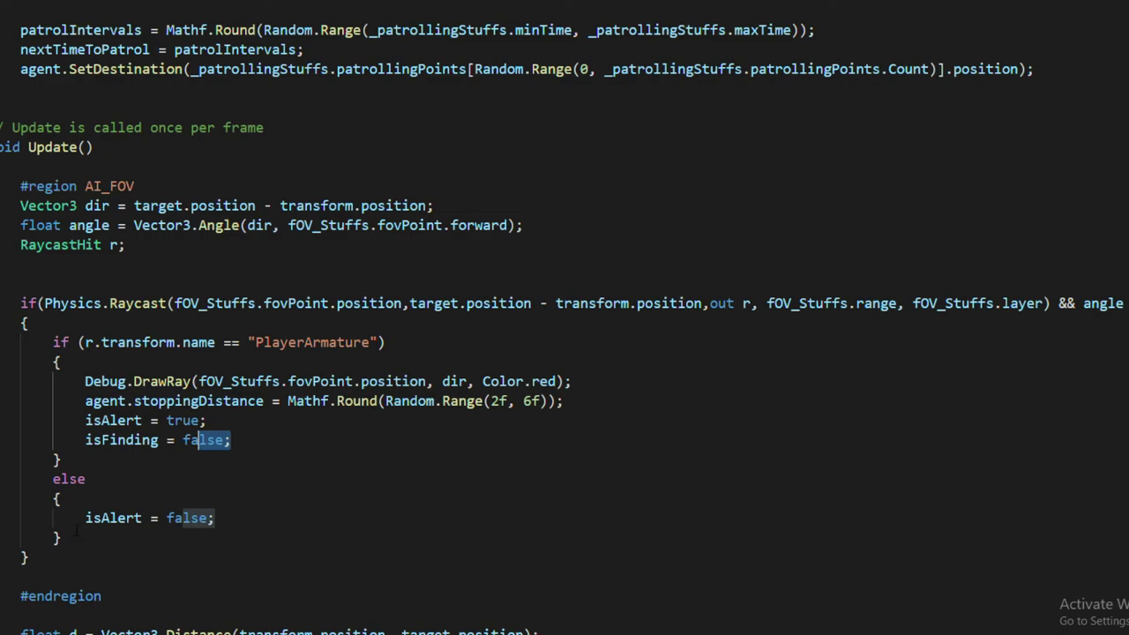
pyautogui.click(100, 500)
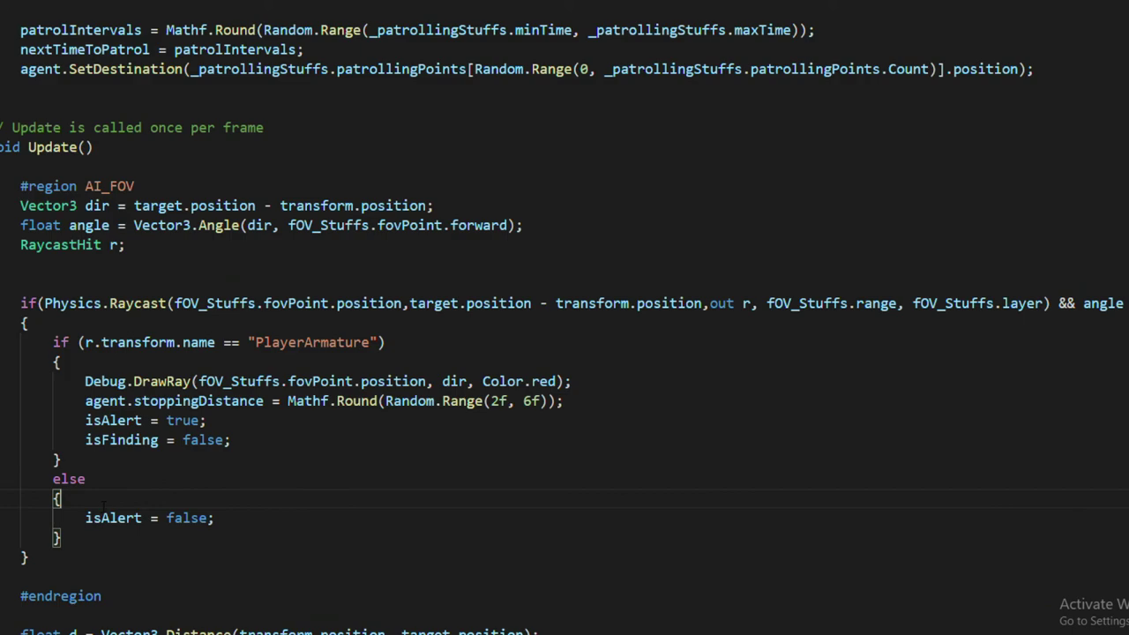
pyautogui.click(74, 206)
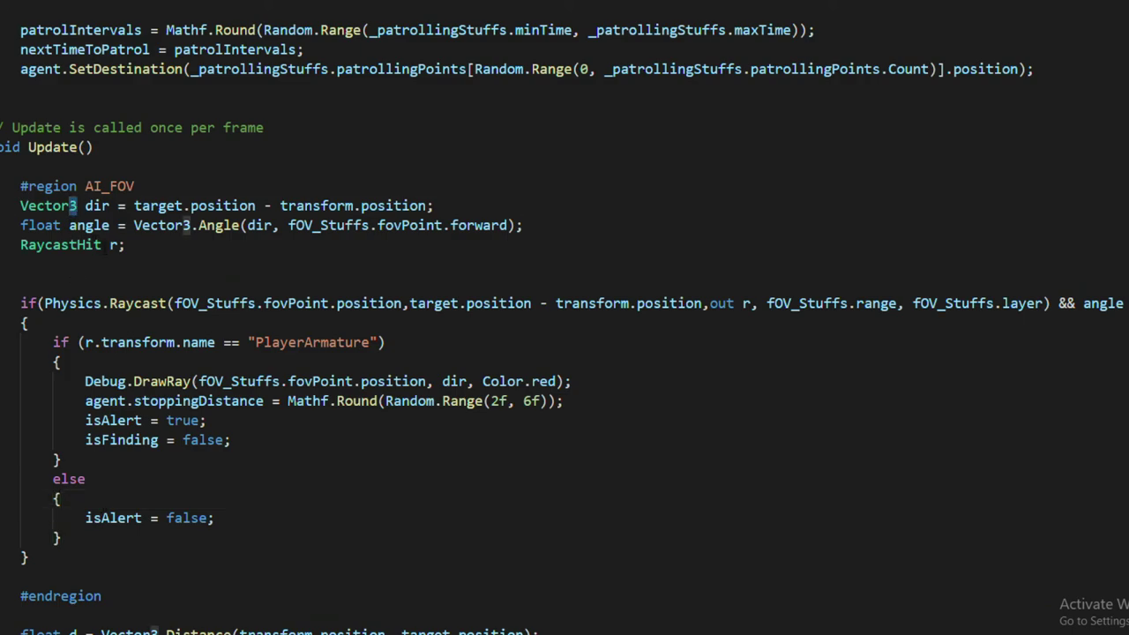
pyautogui.click(96, 245)
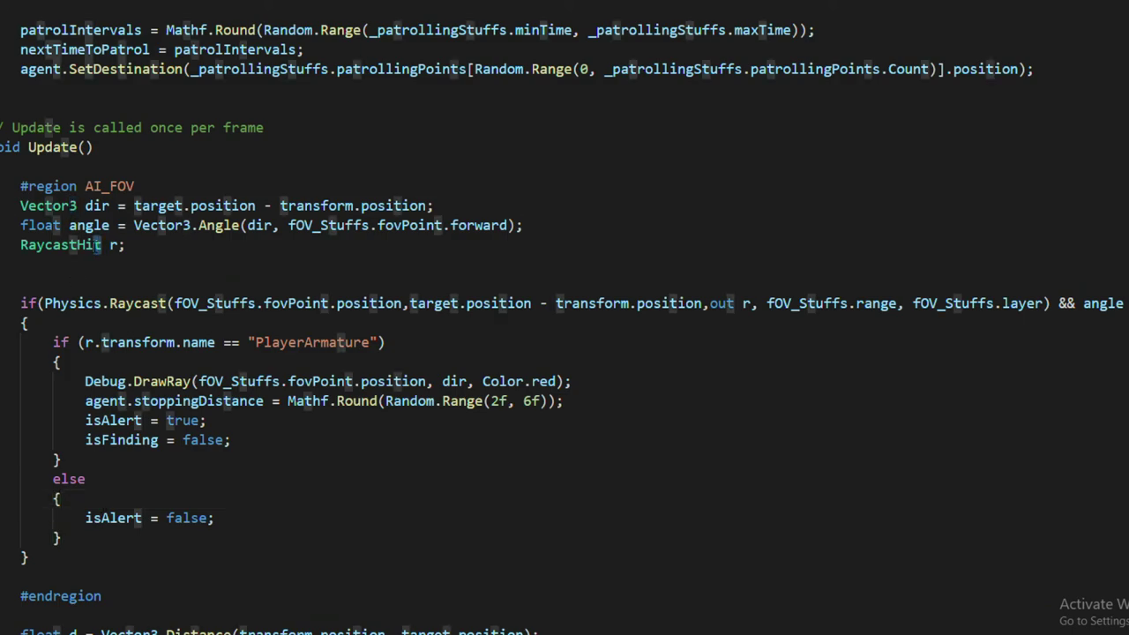